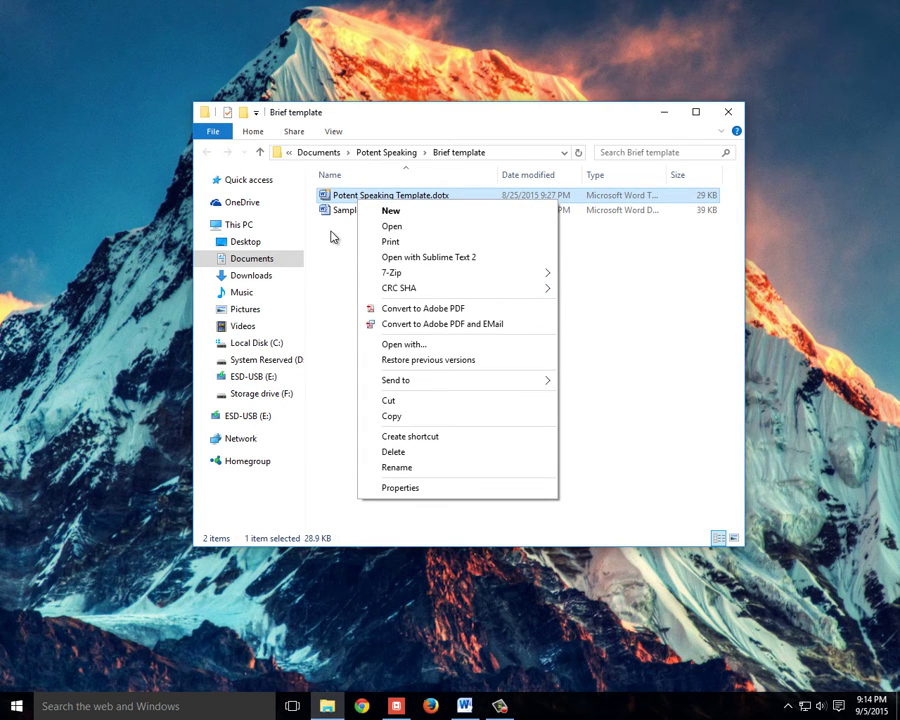
Create a new document from the Potent Speaking Template.dotx file
{"action": "left_click", "coordinate": [351, 208]}
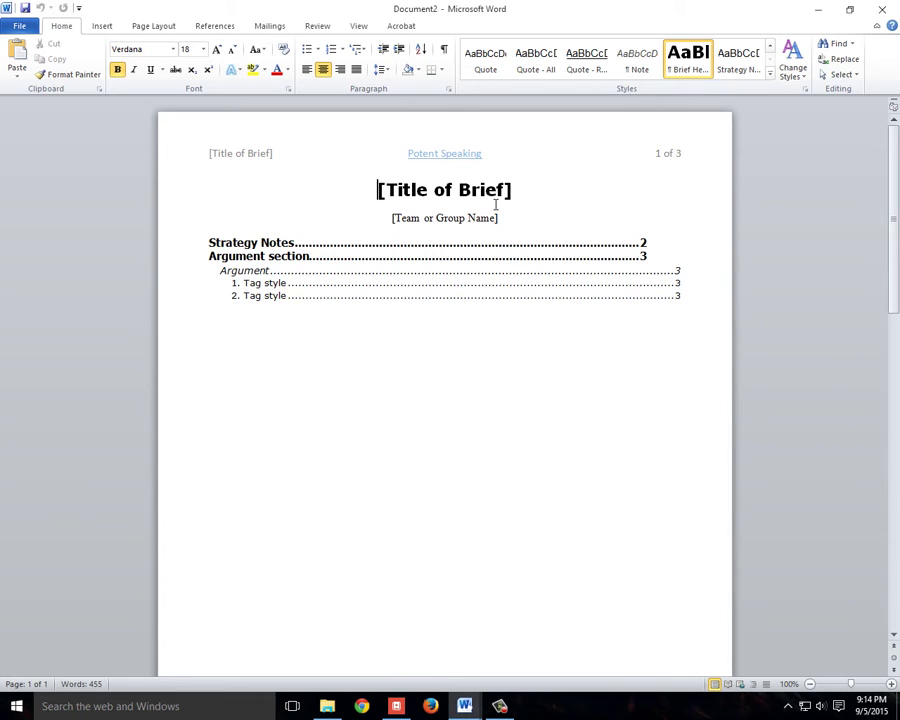
{"action": "right_click", "coordinate": [498, 203]}
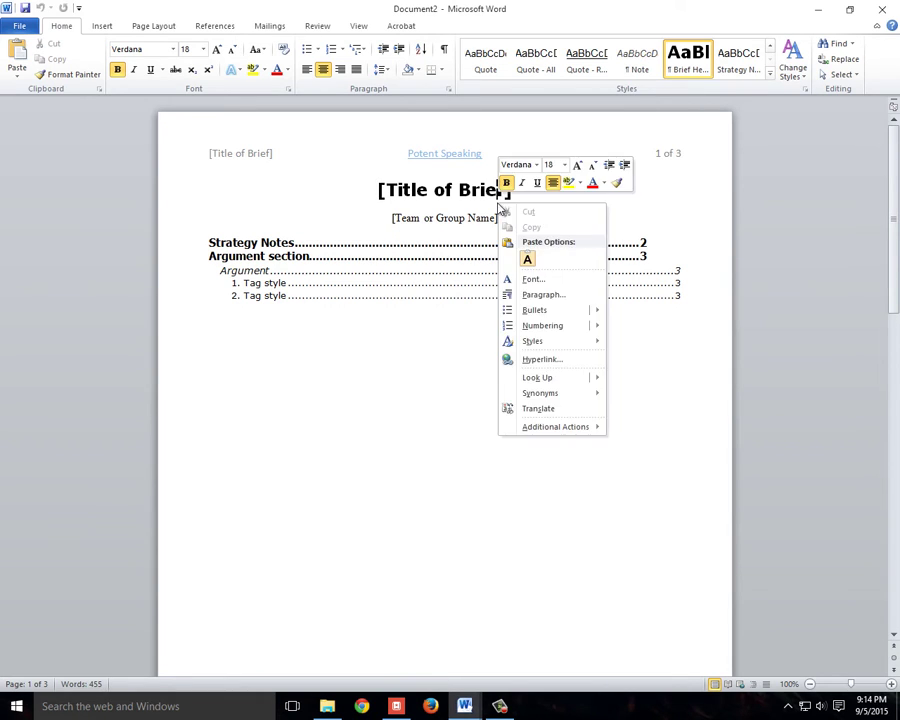
{"action": "key", "text": "Escape"}
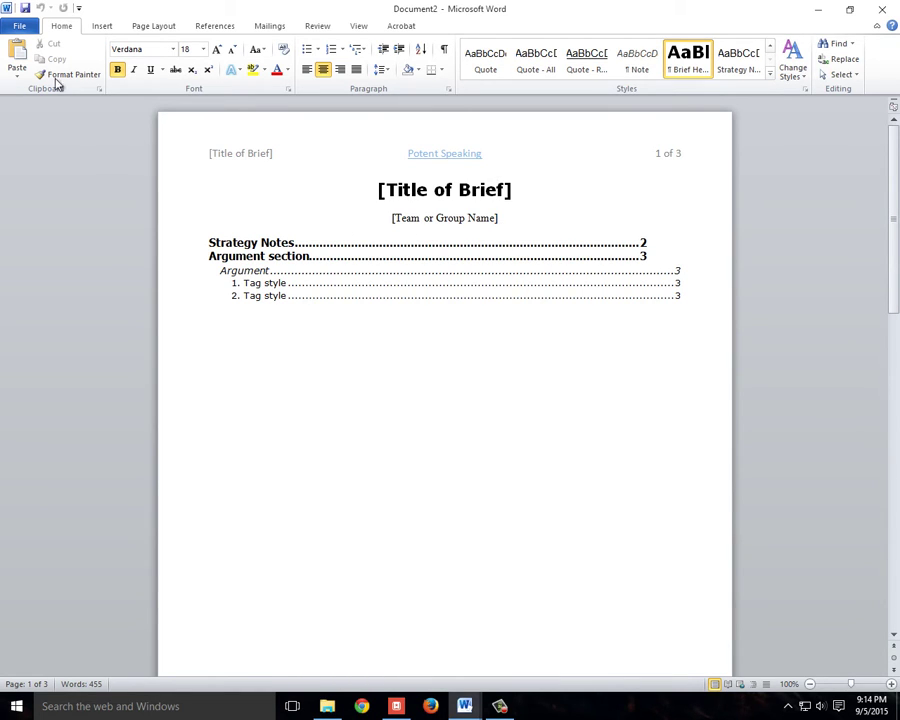
Check the advanced Word option that controls how text pasted from other programs is formatted
{"action": "left_click", "coordinate": [24, 28]}
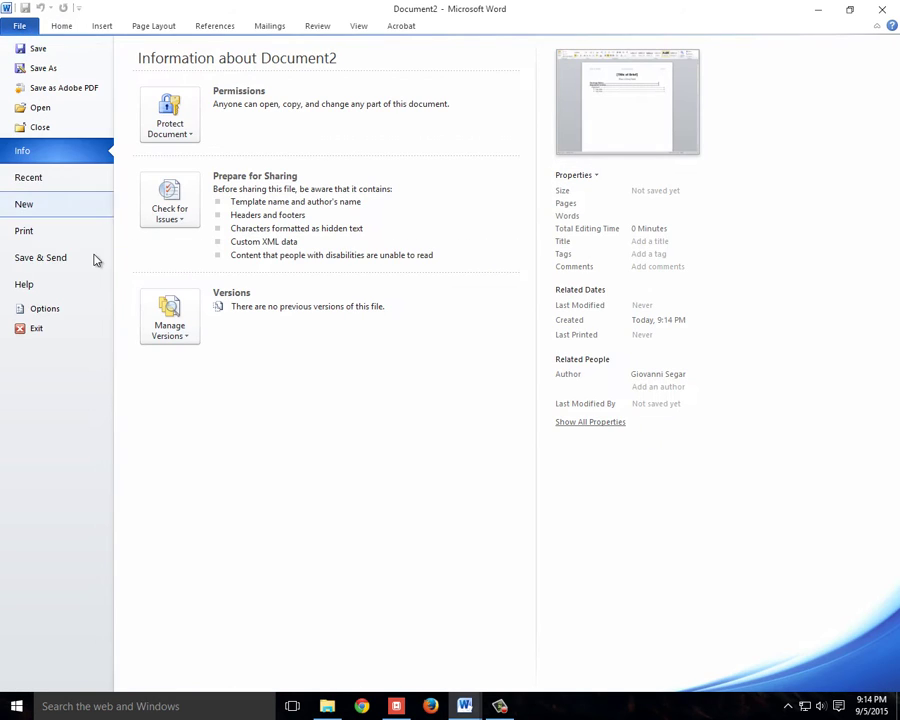
{"action": "left_click", "coordinate": [60, 309]}
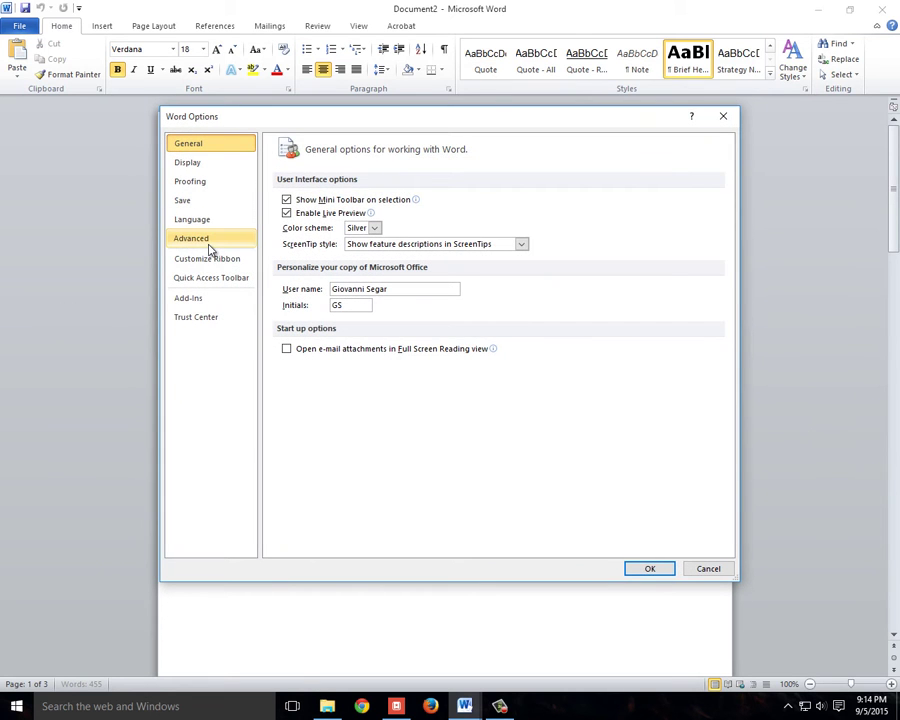
{"action": "left_click", "coordinate": [209, 241]}
{"action": "scroll", "coordinate": [365, 369], "scroll_direction": "down", "scroll_amount": 3}
{"action": "scroll", "coordinate": [365, 369], "scroll_direction": "down", "scroll_amount": 1}
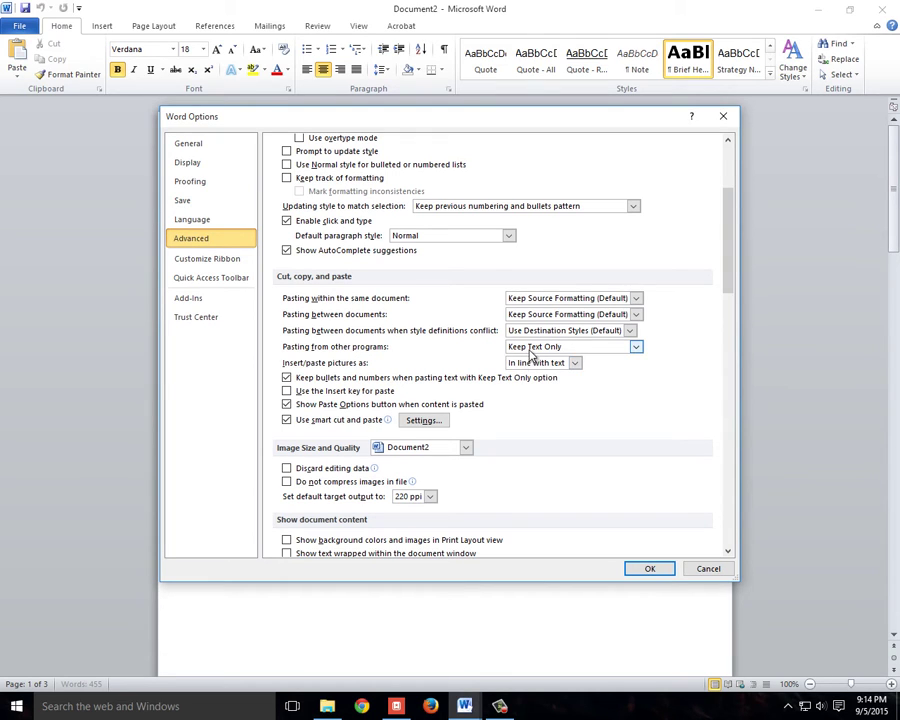
{"action": "left_click", "coordinate": [527, 347]}
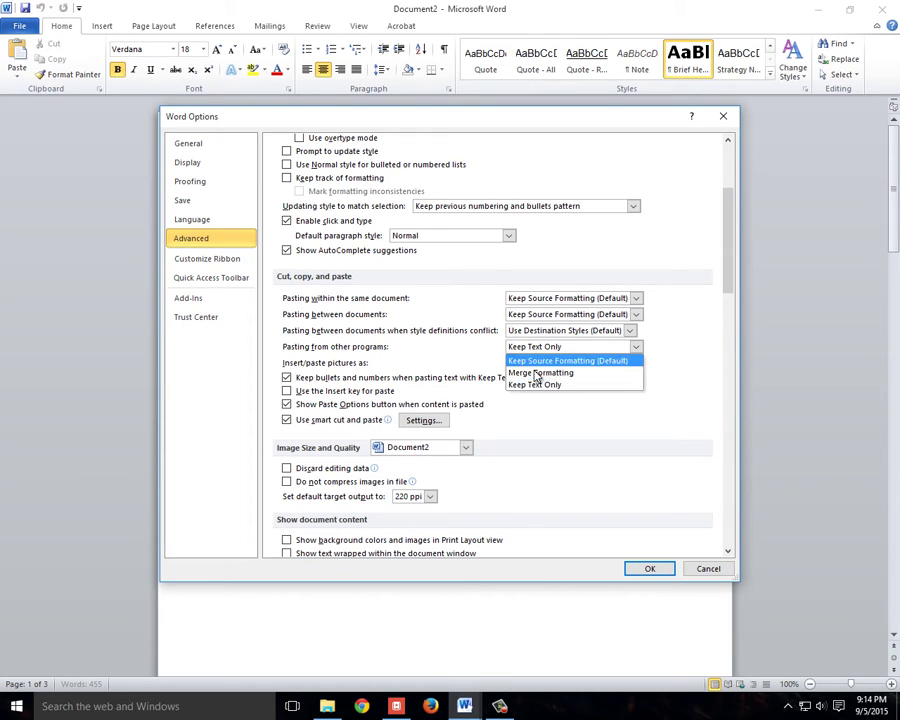
{"action": "left_click", "coordinate": [570, 432]}
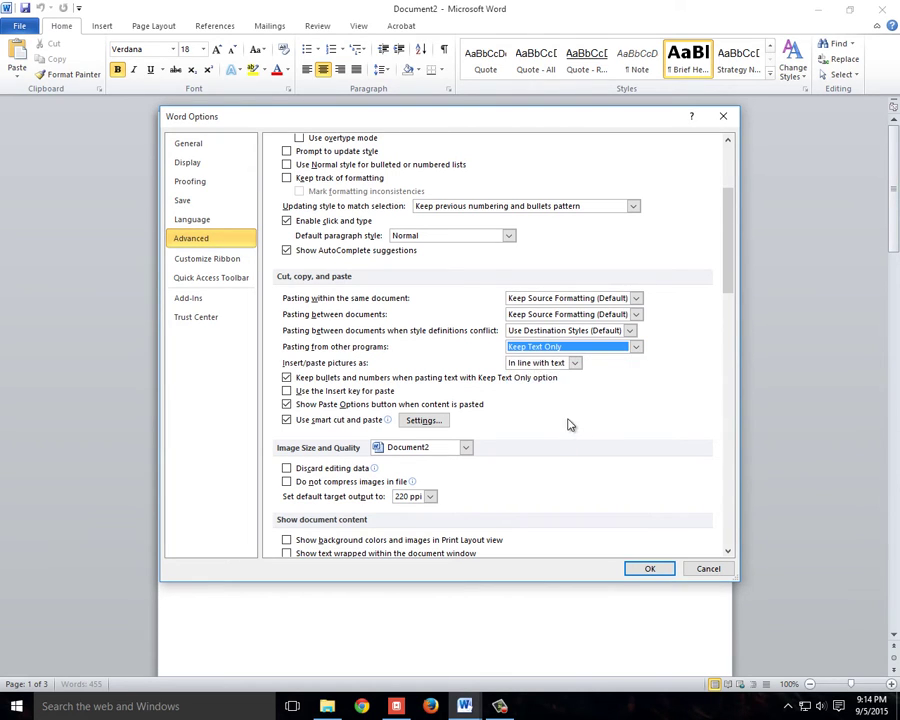
{"action": "left_click", "coordinate": [704, 573]}
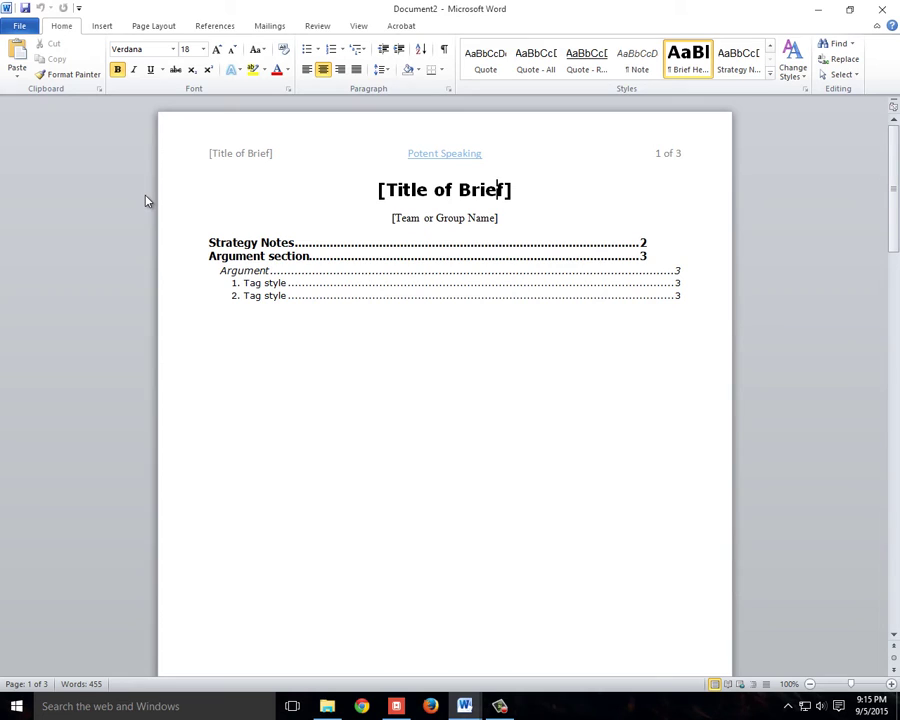
View the template's available styles and check which one the Strategy Notes heading on page 2 uses
{"action": "left_click", "coordinate": [771, 75]}
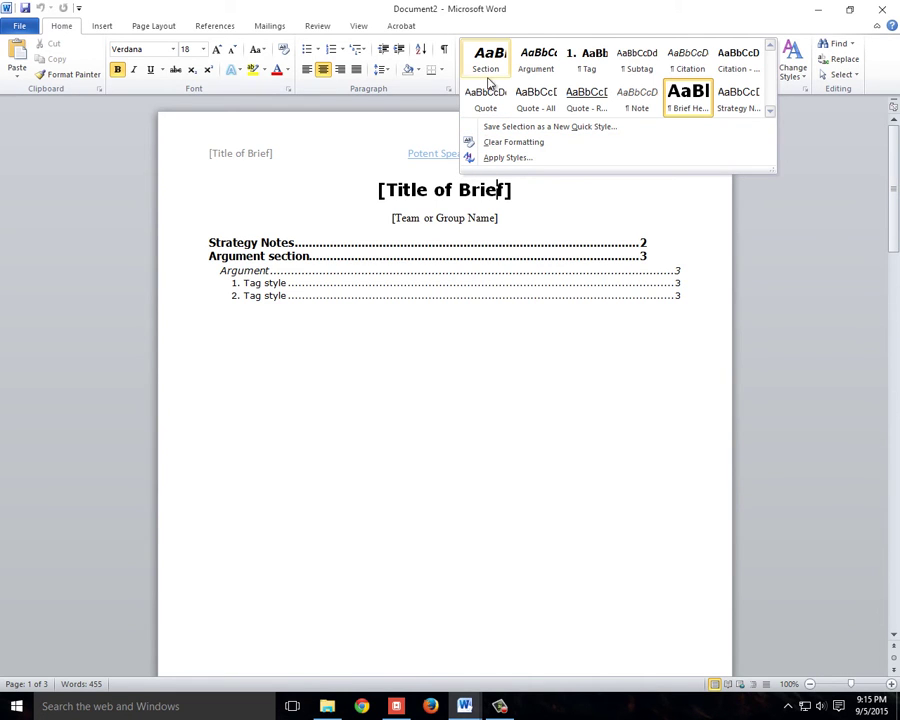
{"action": "scroll", "coordinate": [390, 275], "scroll_direction": "down", "scroll_amount": 10}
{"action": "left_click", "coordinate": [308, 265]}
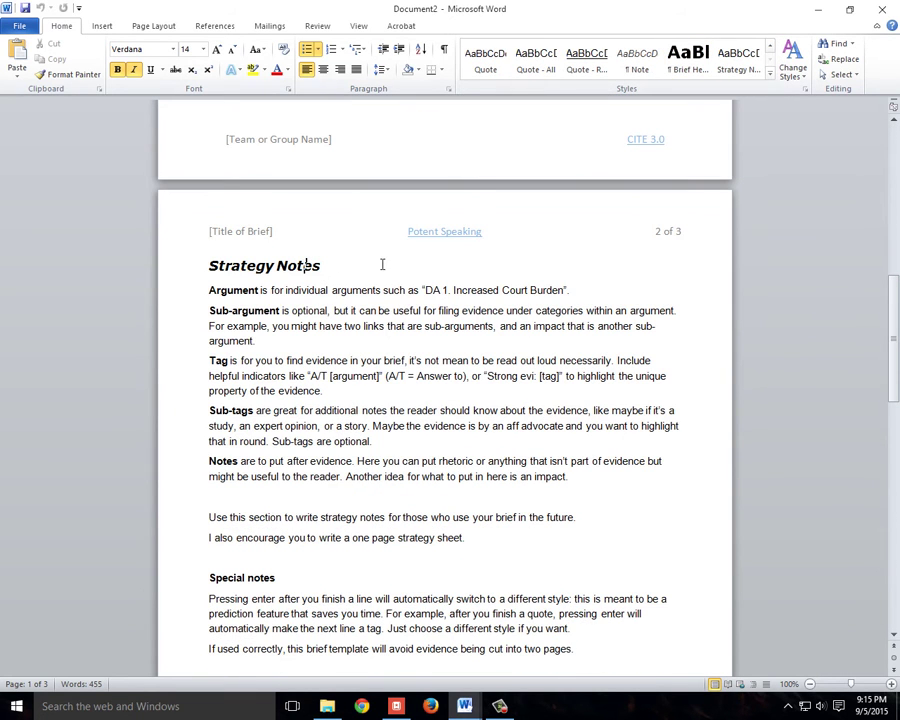
{"action": "left_click", "coordinate": [771, 82]}
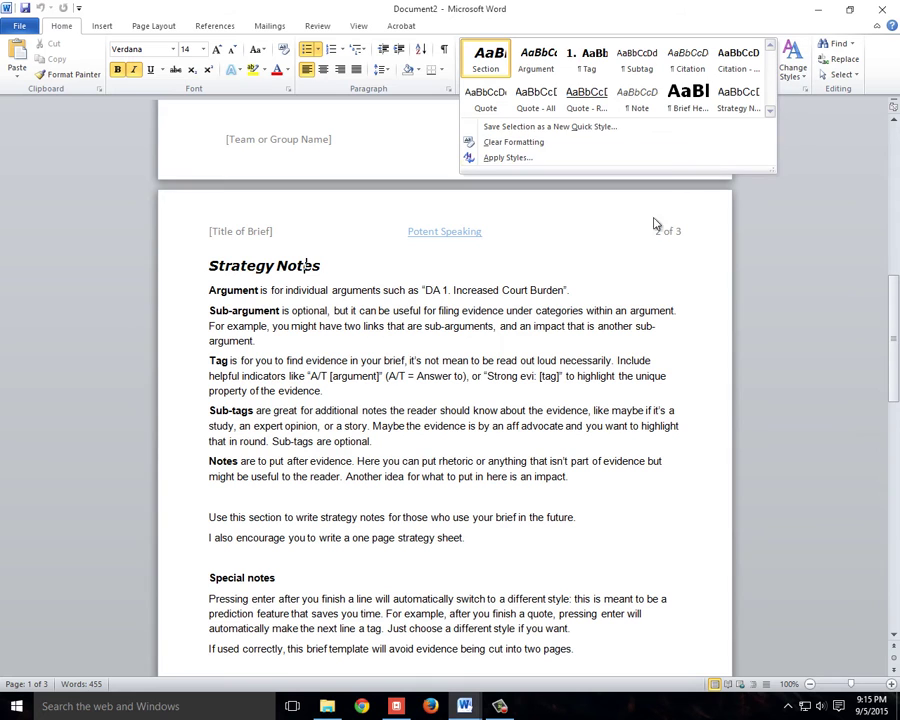
{"action": "left_click", "coordinate": [318, 281]}
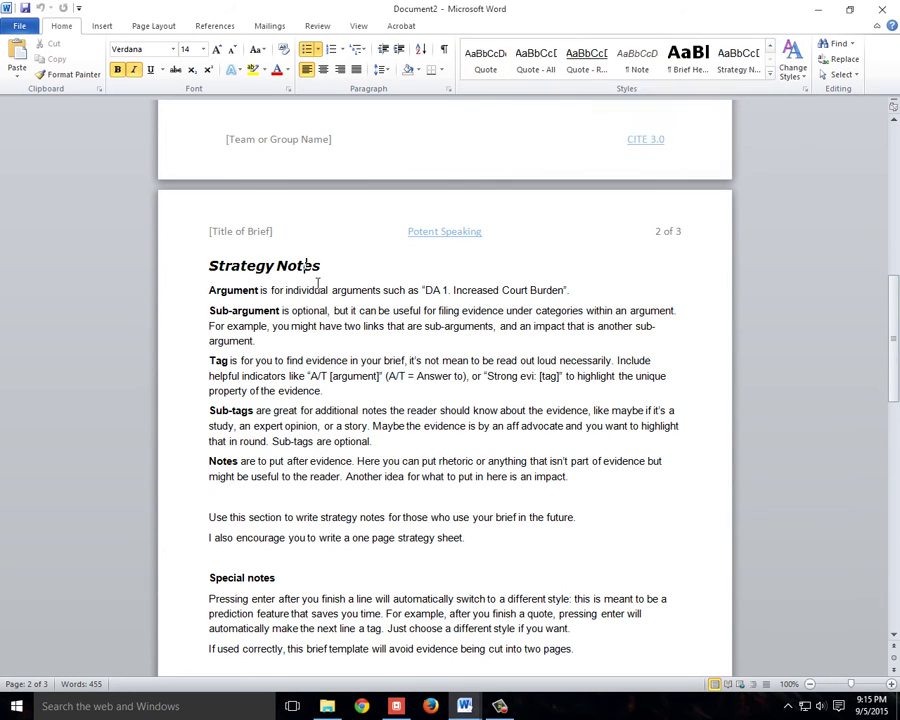
Replace the "Argument section" heading on page 3 with "Solvency – Won't work"
{"action": "scroll", "coordinate": [314, 268], "scroll_direction": "down", "scroll_amount": 11}
{"action": "left_click", "coordinate": [344, 243]}
{"action": "left_click", "coordinate": [156, 255]}
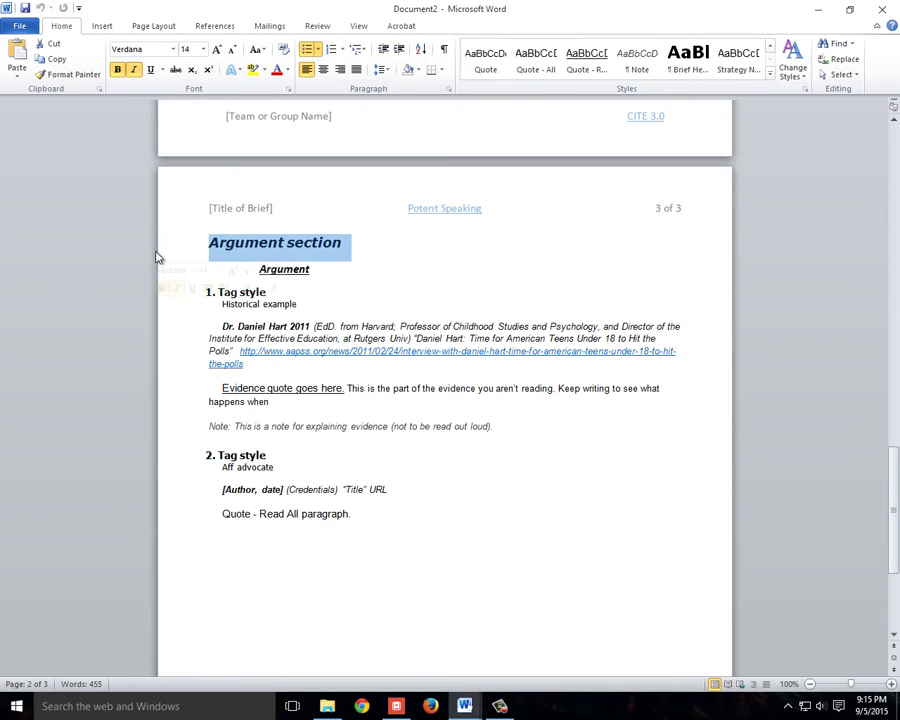
{"action": "type", "text": "Solvency"}
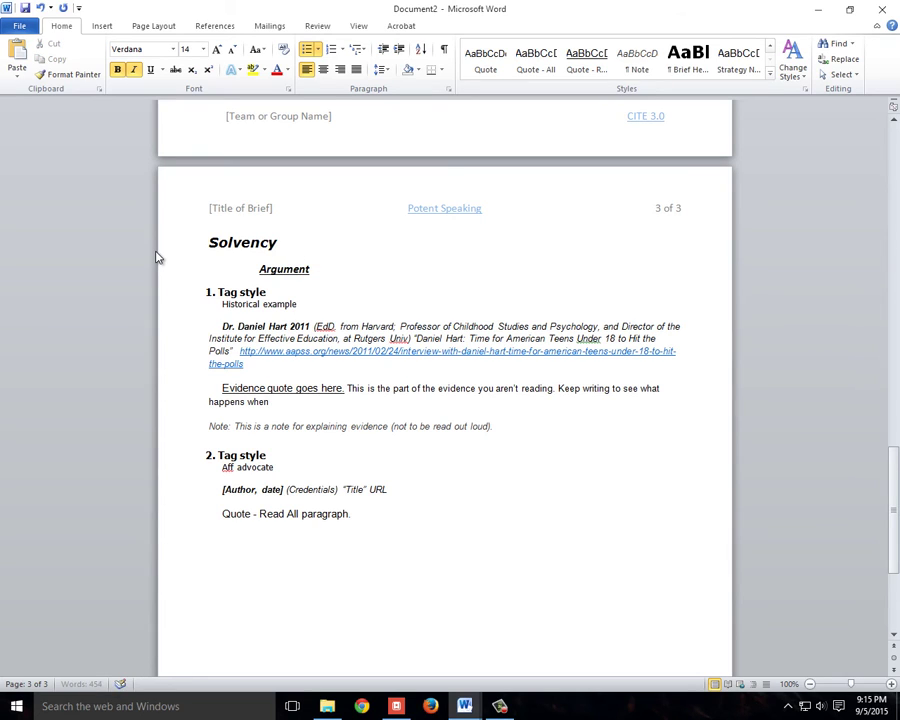
{"action": "type", "text": " - Won't work"}
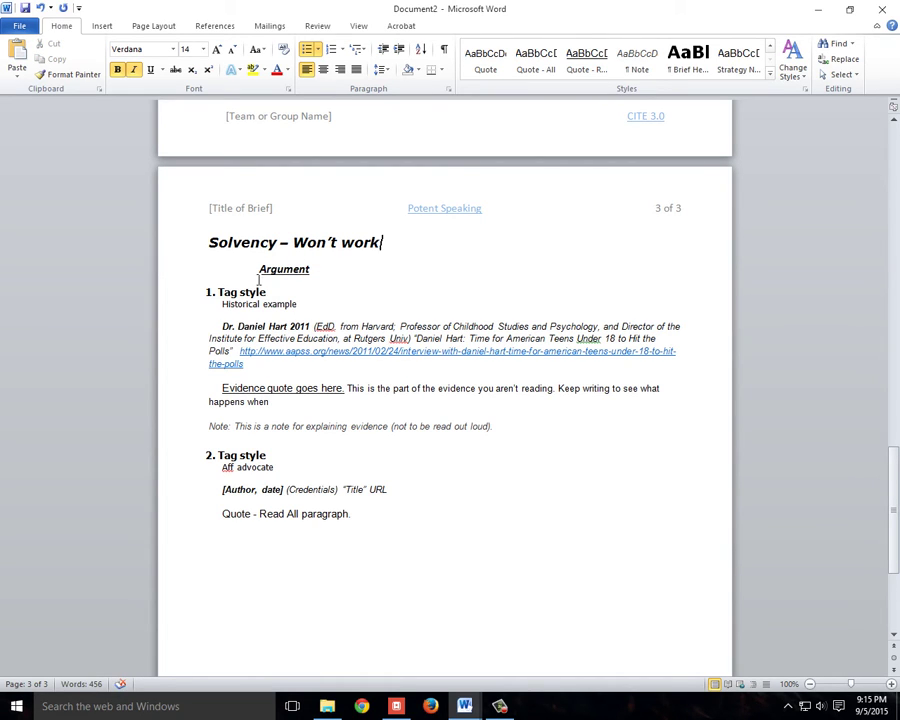
Examine the formatting of the Argument heading, the first tag, both subtags and the first citation on page 3
{"action": "left_click", "coordinate": [769, 76]}
{"action": "double_click", "coordinate": [289, 270]}
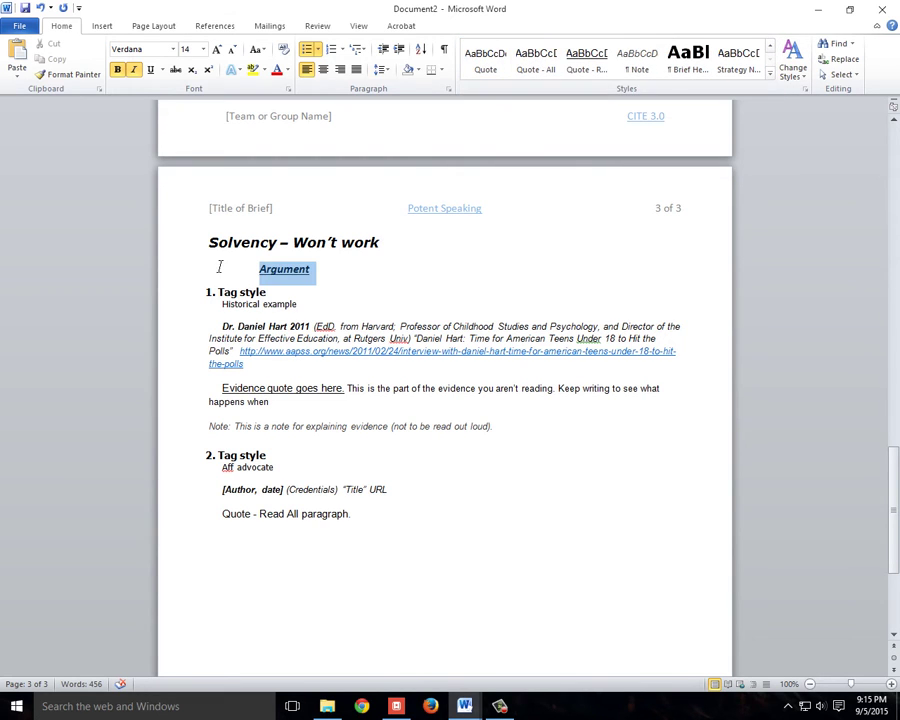
{"action": "left_click", "coordinate": [318, 282]}
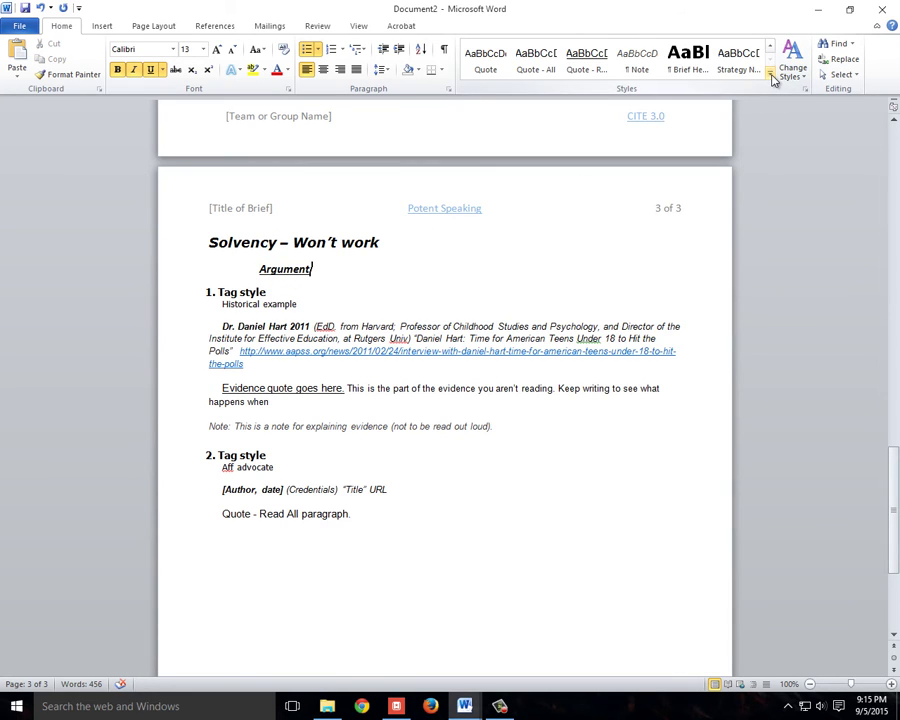
{"action": "left_click", "coordinate": [276, 292]}
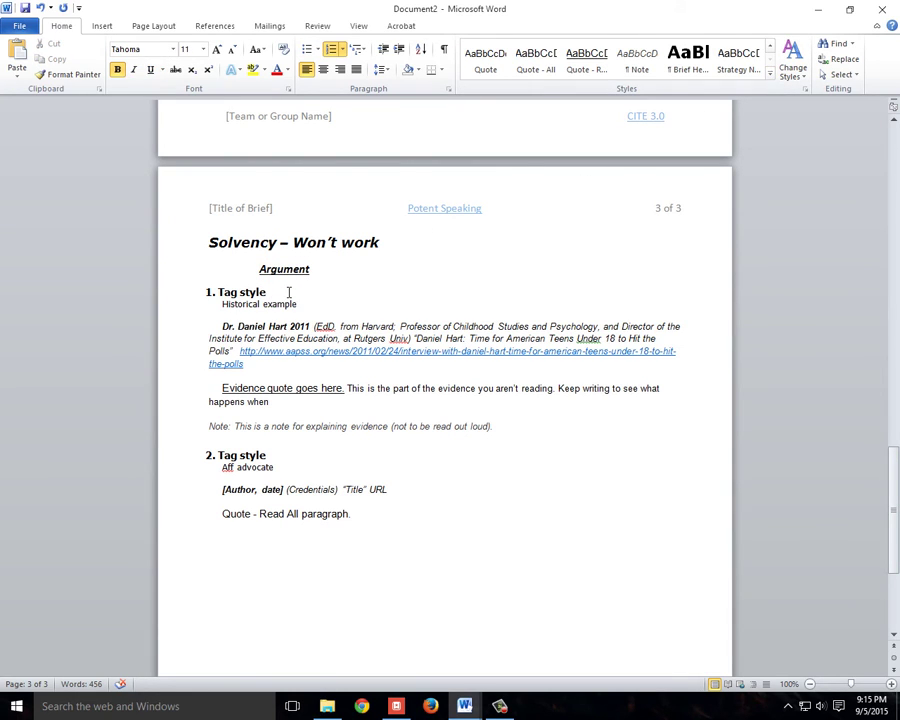
{"action": "left_click", "coordinate": [234, 303]}
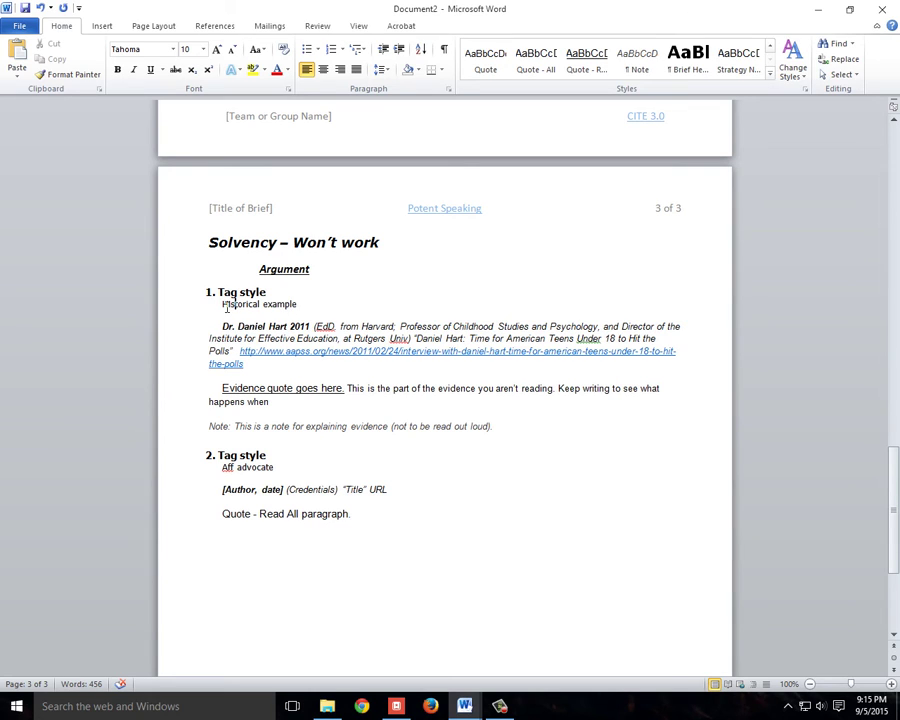
{"action": "left_click_drag", "start_coordinate": [222, 307], "coordinate": [298, 305]}
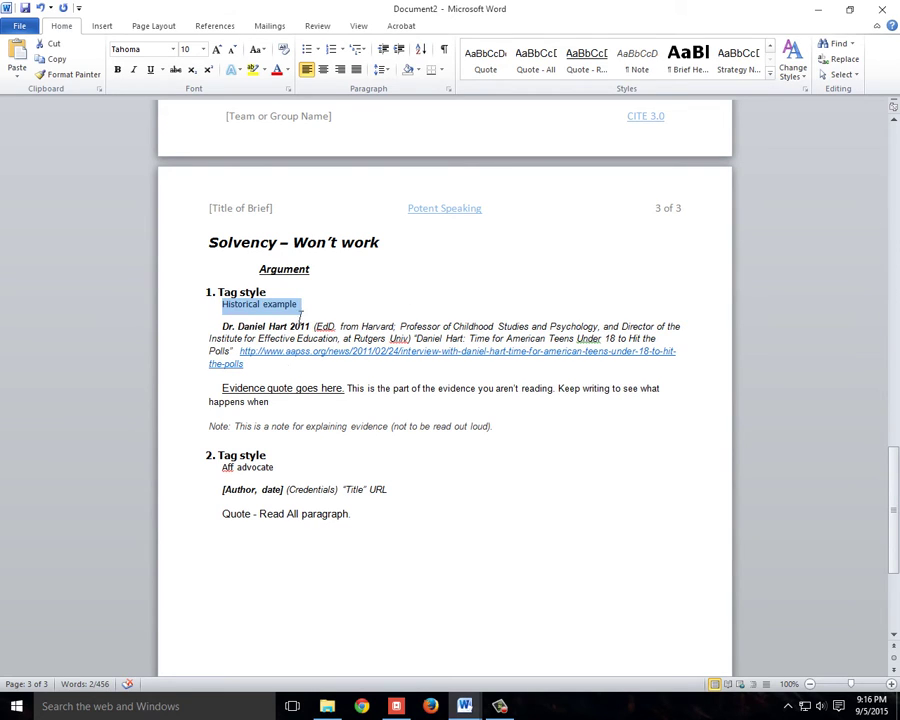
{"action": "left_click", "coordinate": [257, 476]}
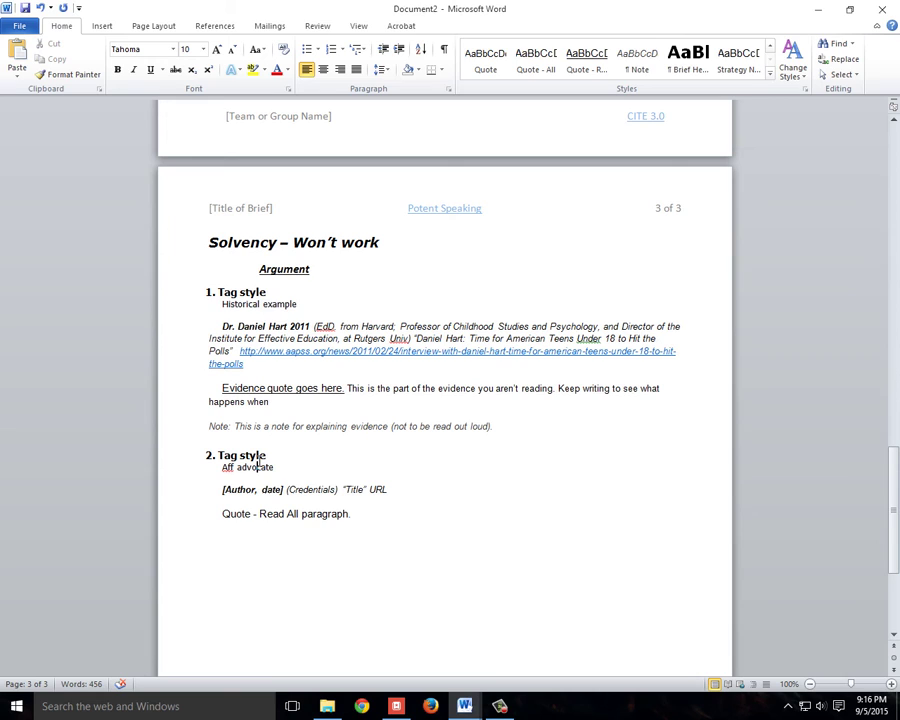
{"action": "right_click", "coordinate": [295, 305]}
{"action": "key", "text": "Escape"}
{"action": "scroll", "coordinate": [301, 310], "scroll_direction": "down", "scroll_amount": 1}
{"action": "left_click", "coordinate": [288, 305]}
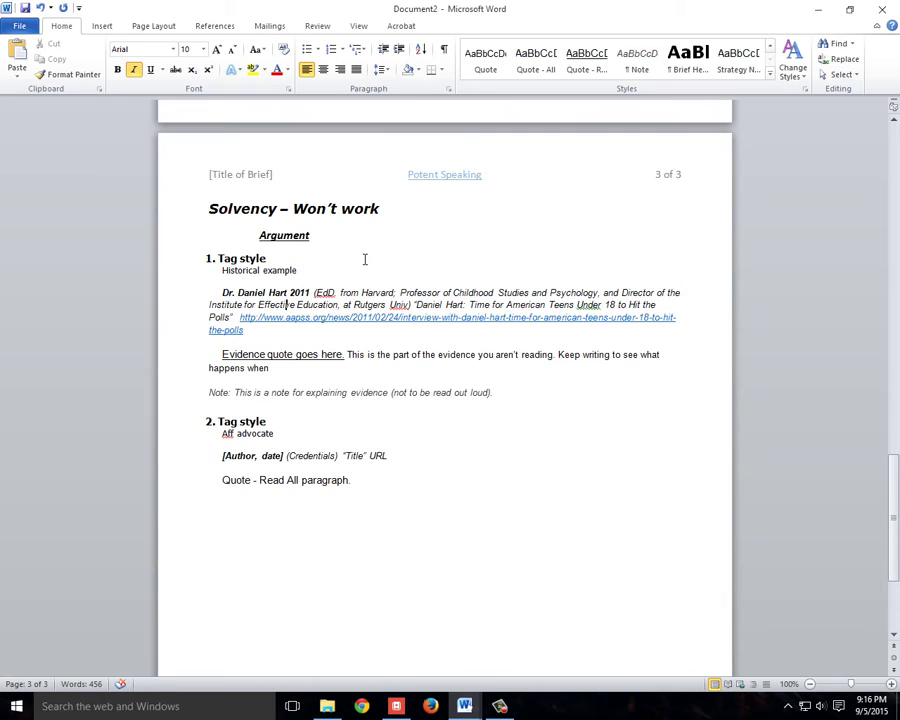
Compare the styles of the partly read evidence quote and the "Quote - Read All paragraph." line
{"action": "left_click", "coordinate": [410, 354]}
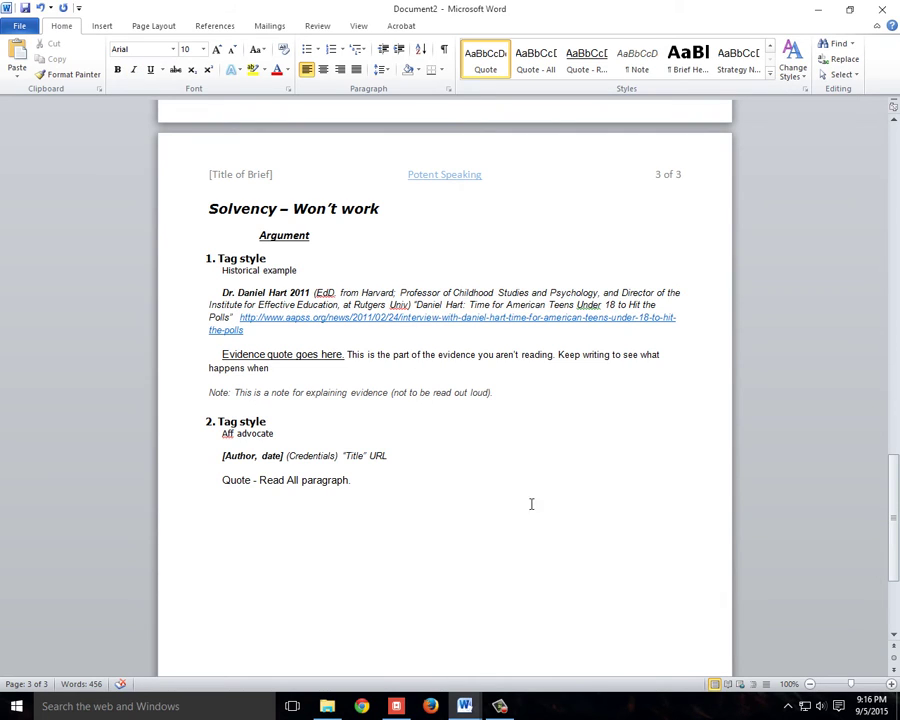
{"action": "left_click", "coordinate": [270, 484]}
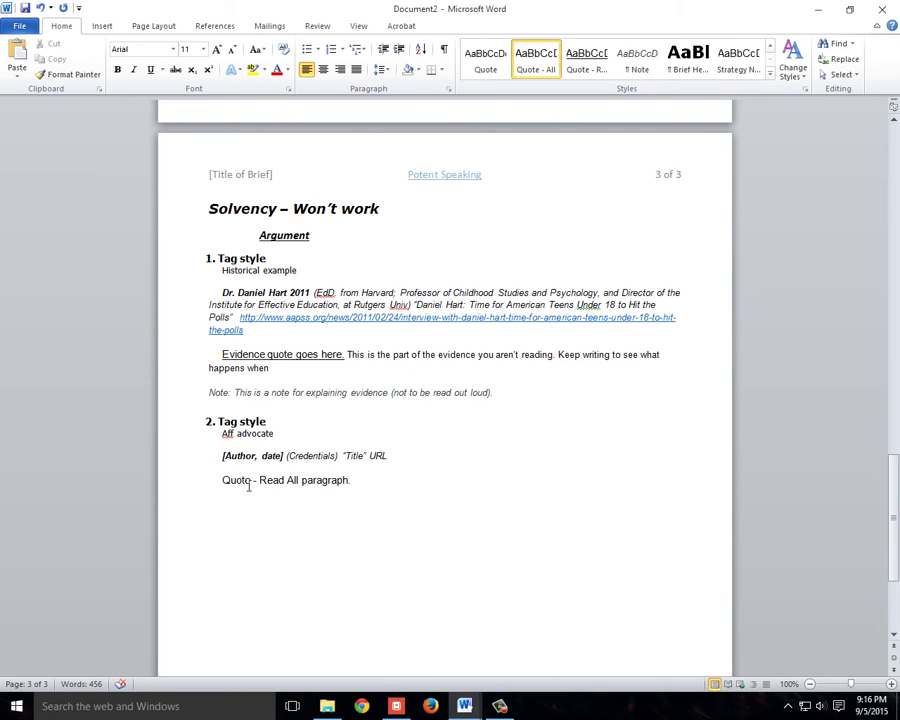
{"action": "left_click_drag", "start_coordinate": [215, 482], "coordinate": [416, 487]}
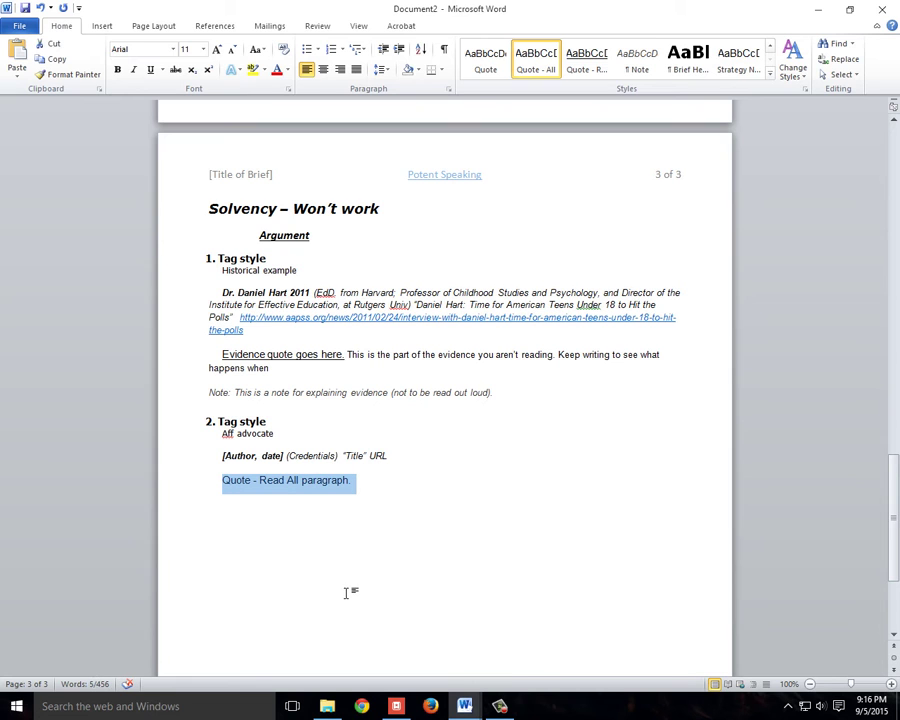
{"action": "left_click", "coordinate": [298, 272]}
Add a new numbered tag reading "Tag" after the first evidence quote, followed by an empty line
{"action": "scroll", "coordinate": [388, 312], "scroll_direction": "up", "scroll_amount": 10}
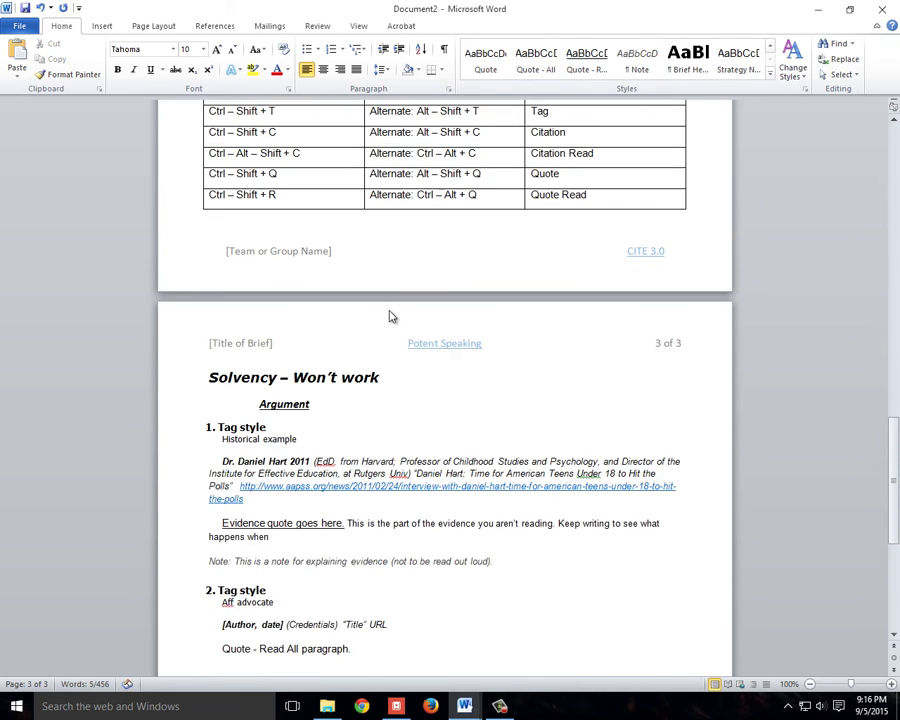
{"action": "scroll", "coordinate": [488, 400], "scroll_direction": "up", "scroll_amount": 5}
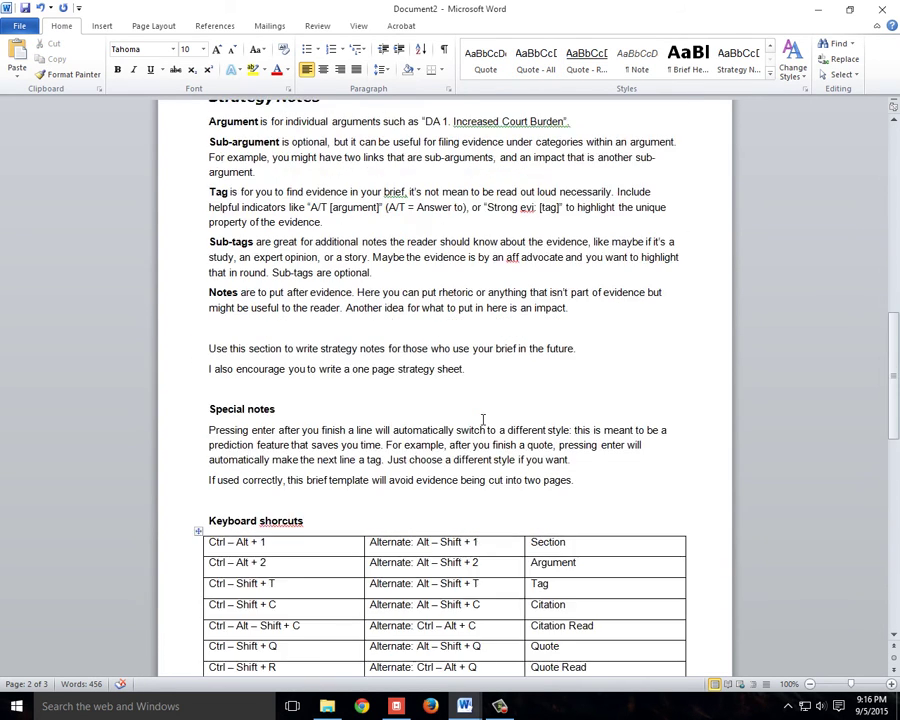
{"action": "scroll", "coordinate": [480, 420], "scroll_direction": "down", "scroll_amount": 15}
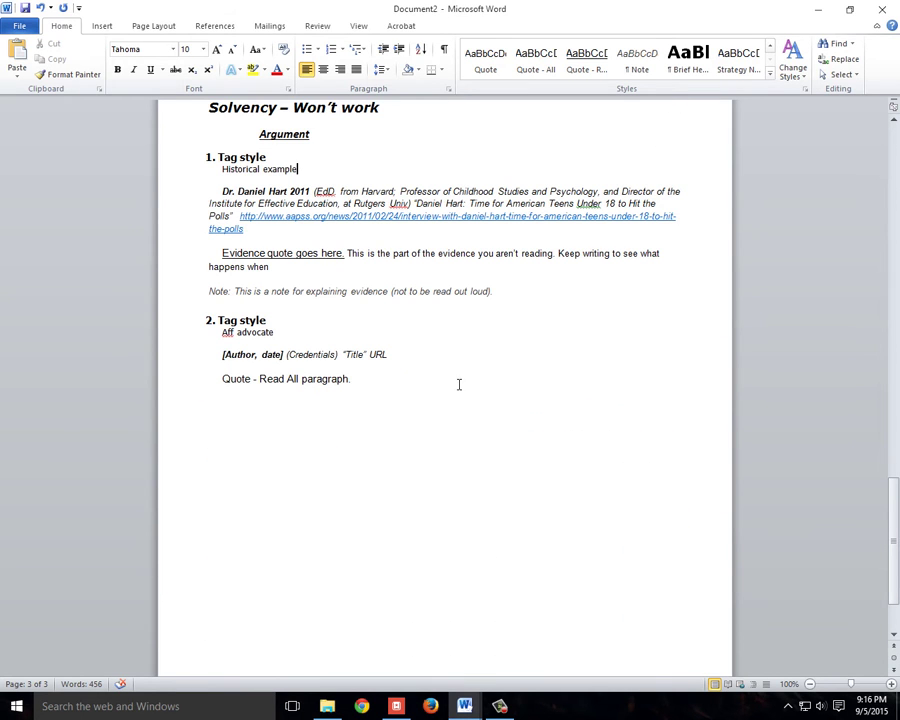
{"action": "left_click", "coordinate": [278, 268]}
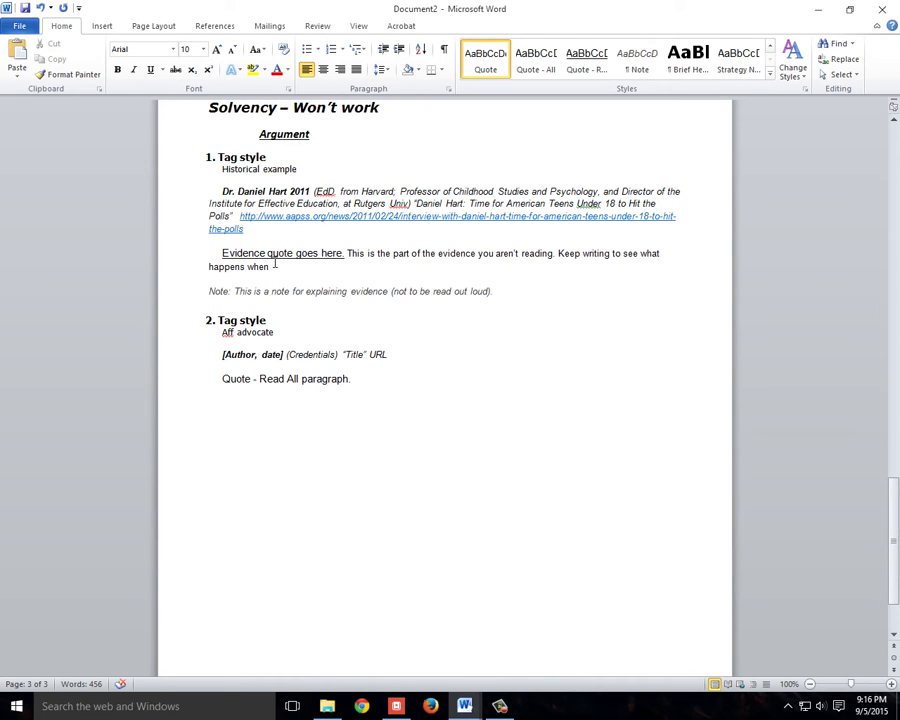
{"action": "key", "text": "Return"}
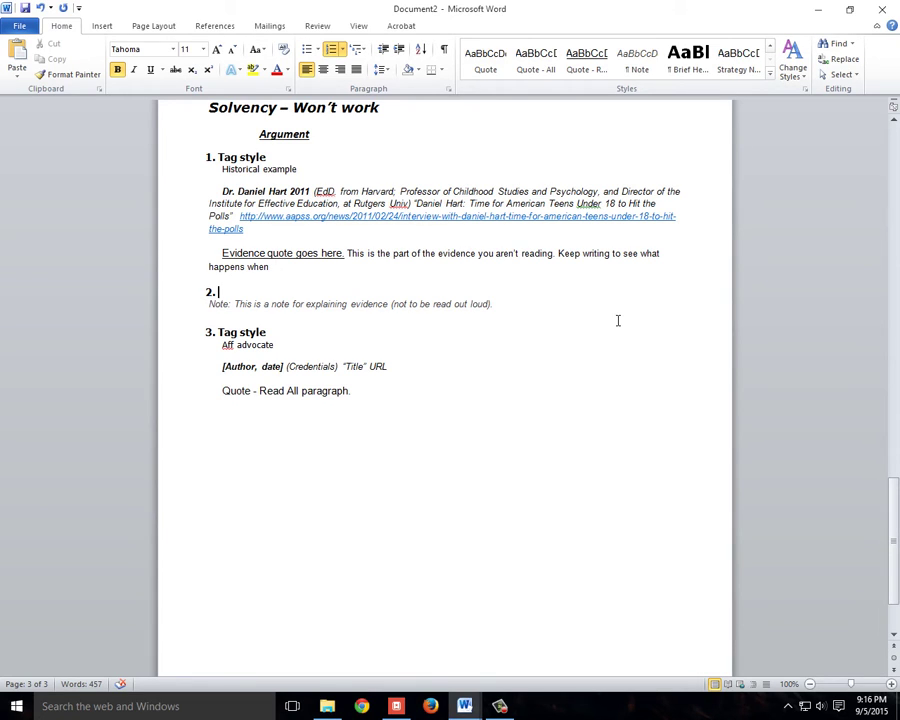
{"action": "type", "text": "Tag"}
{"action": "key", "text": "Return"}
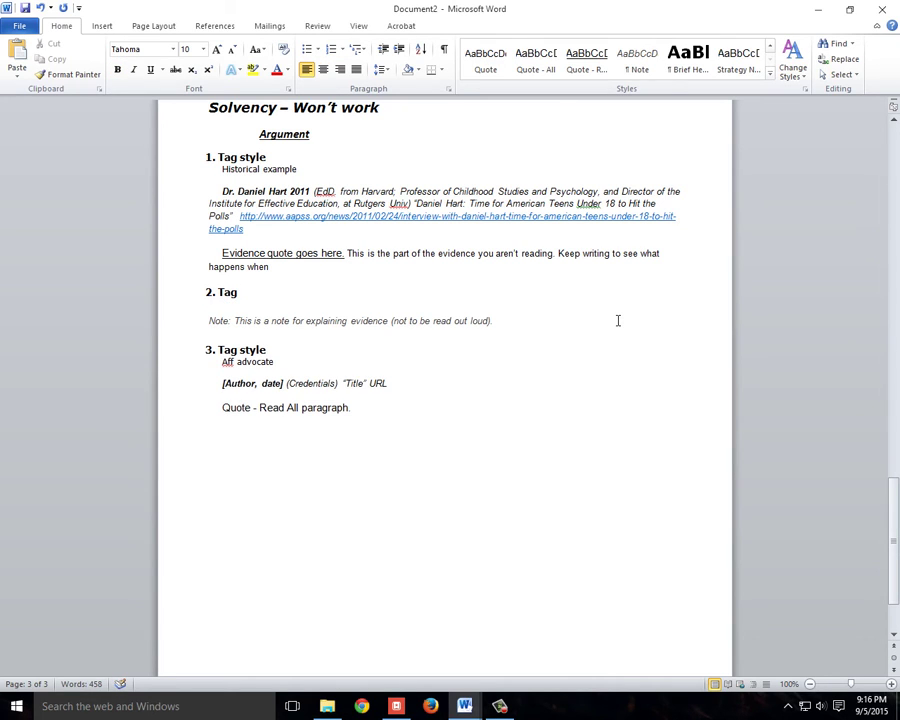
Apply the Citation style to the empty line beneath the new tag
{"action": "left_click", "coordinate": [770, 74]}
{"action": "left_click", "coordinate": [383, 11]}
{"action": "left_click", "coordinate": [770, 74]}
{"action": "left_click", "coordinate": [698, 66]}
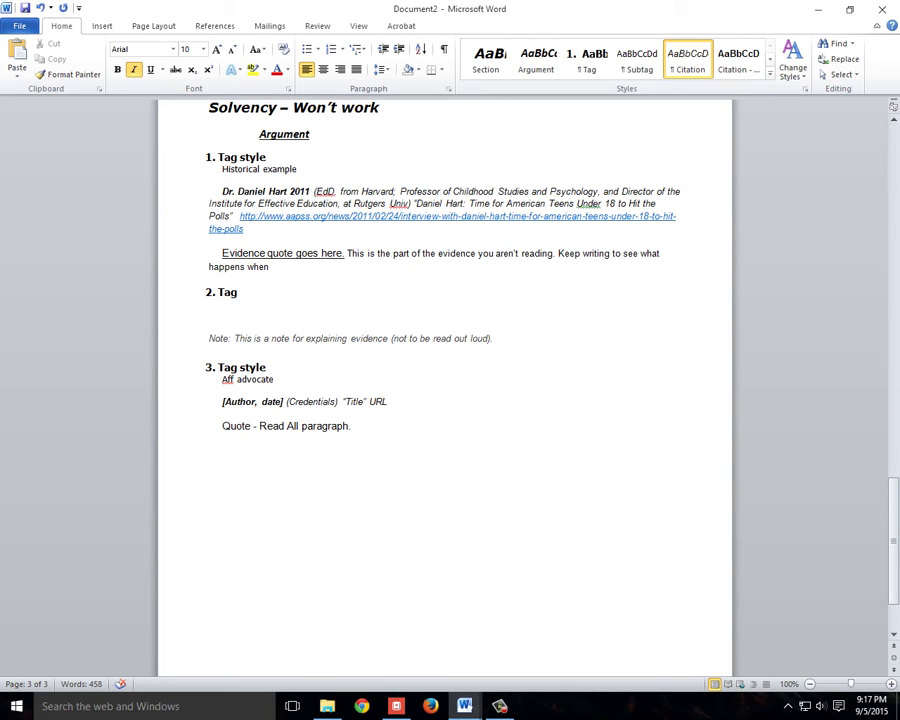
{"action": "left_click", "coordinate": [207, 322]}
Replace the brief's title placeholder on page 1 with "Neg – Some case"
{"action": "scroll", "coordinate": [367, 241], "scroll_direction": "up", "scroll_amount": 10}
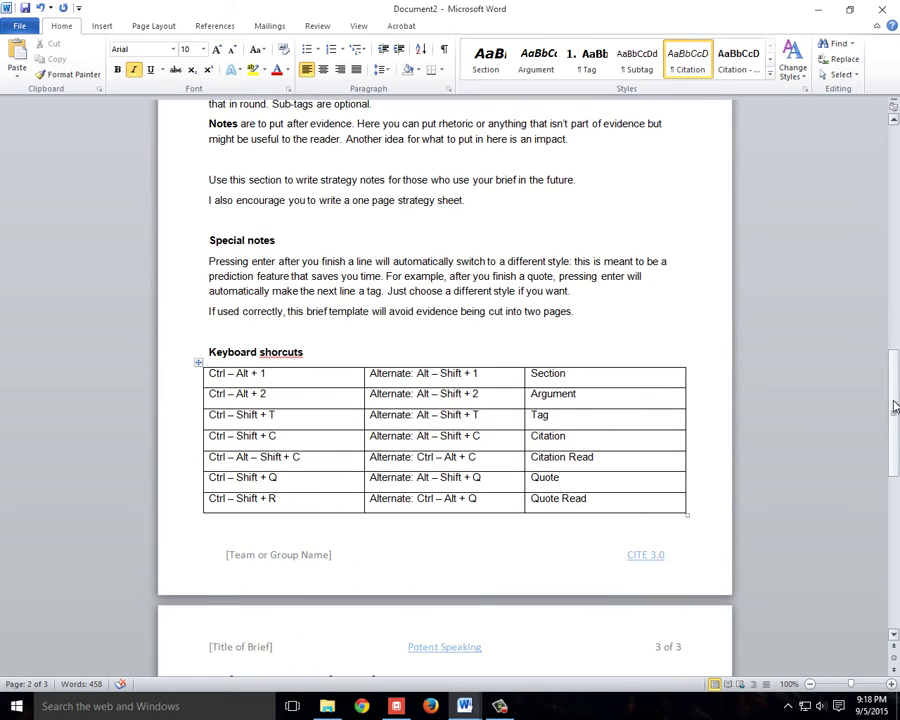
{"action": "left_click_drag", "start_coordinate": [894, 402], "coordinate": [894, 170]}
{"action": "left_click_drag", "start_coordinate": [521, 188], "coordinate": [371, 178]}
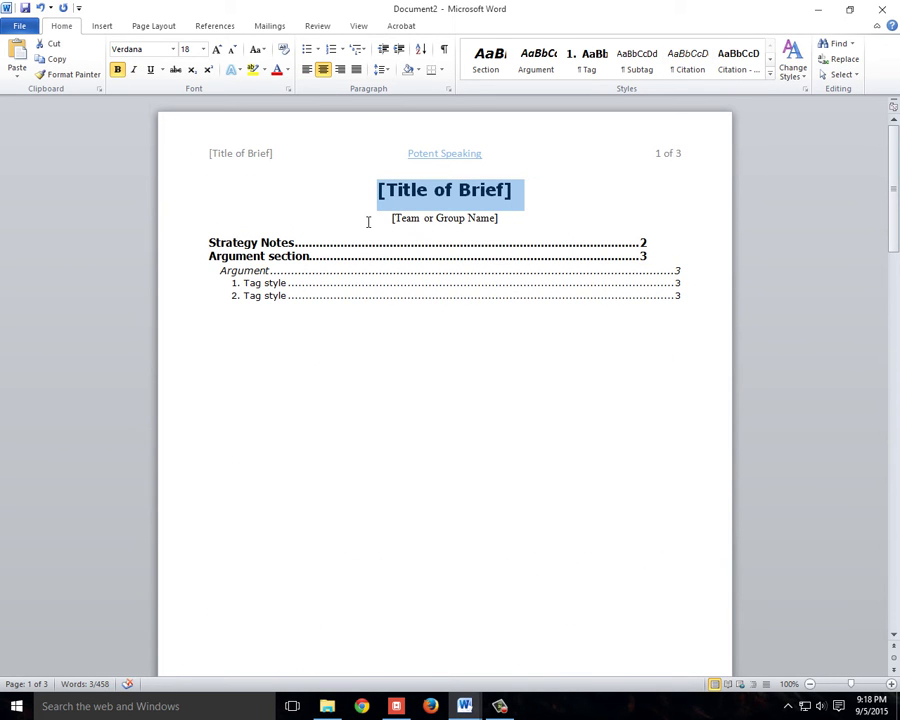
{"action": "type", "text": "Neg - "}
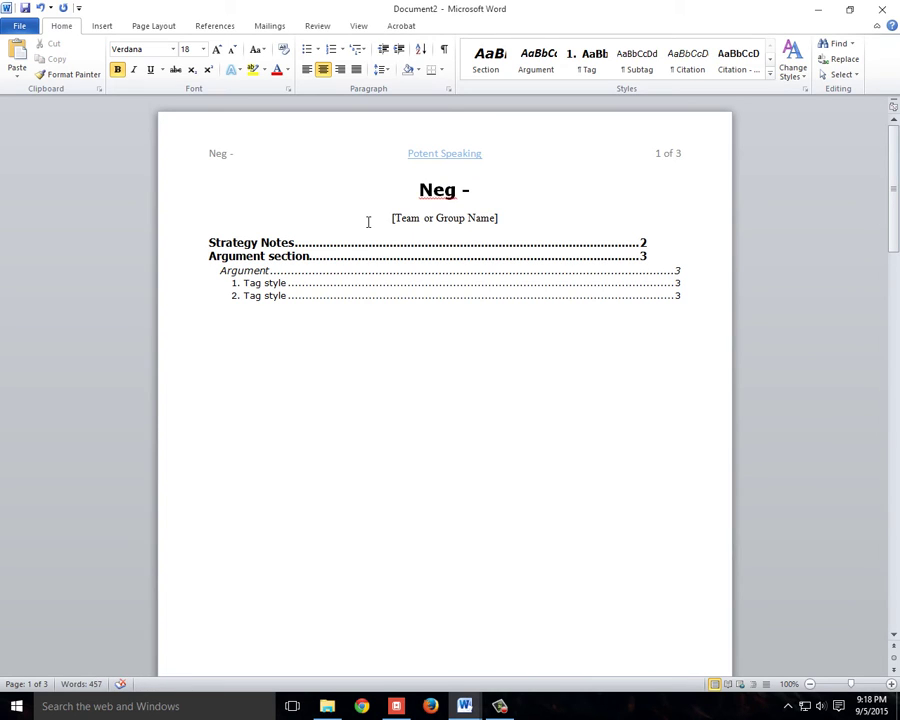
{"action": "type", "text": "Some case"}
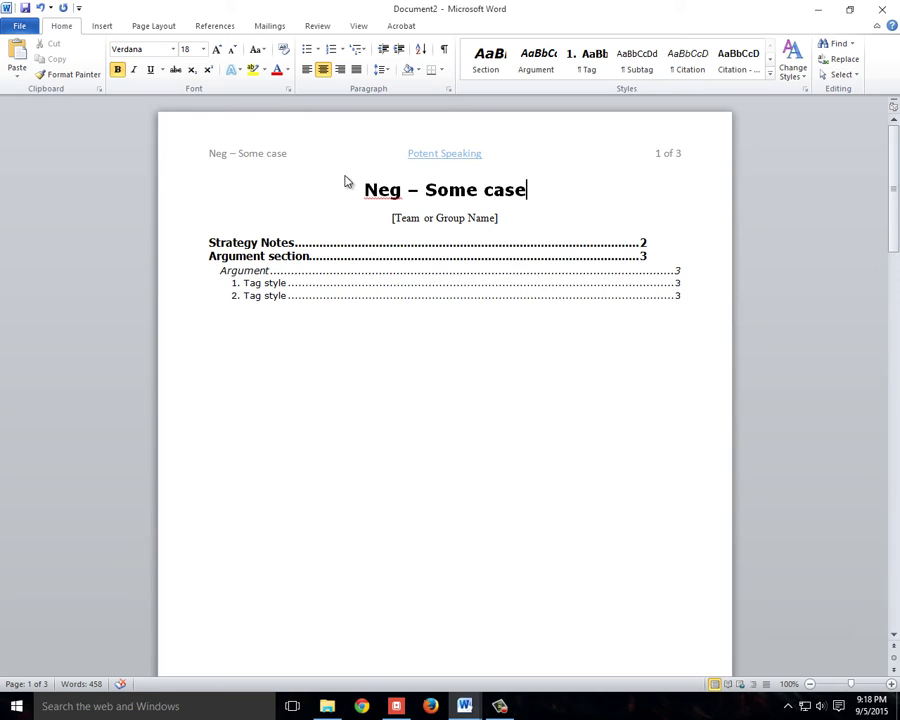
Replace the team or group name placeholder beneath the title with "Potent Speaking" and check the page 1 footer
{"action": "left_click_drag", "start_coordinate": [376, 220], "coordinate": [626, 248]}
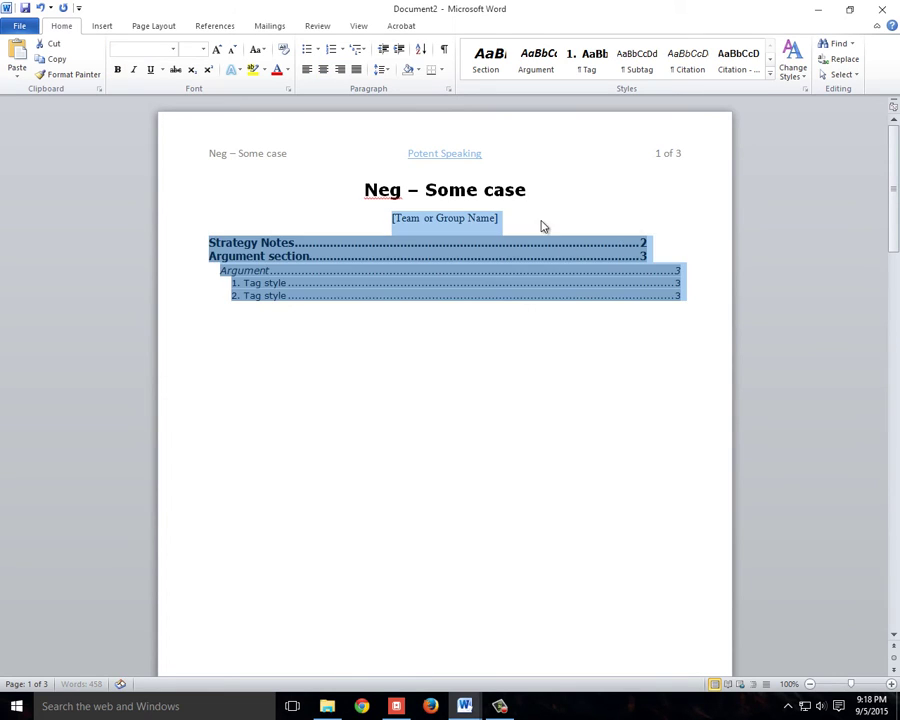
{"action": "left_click_drag", "start_coordinate": [506, 217], "coordinate": [394, 219]}
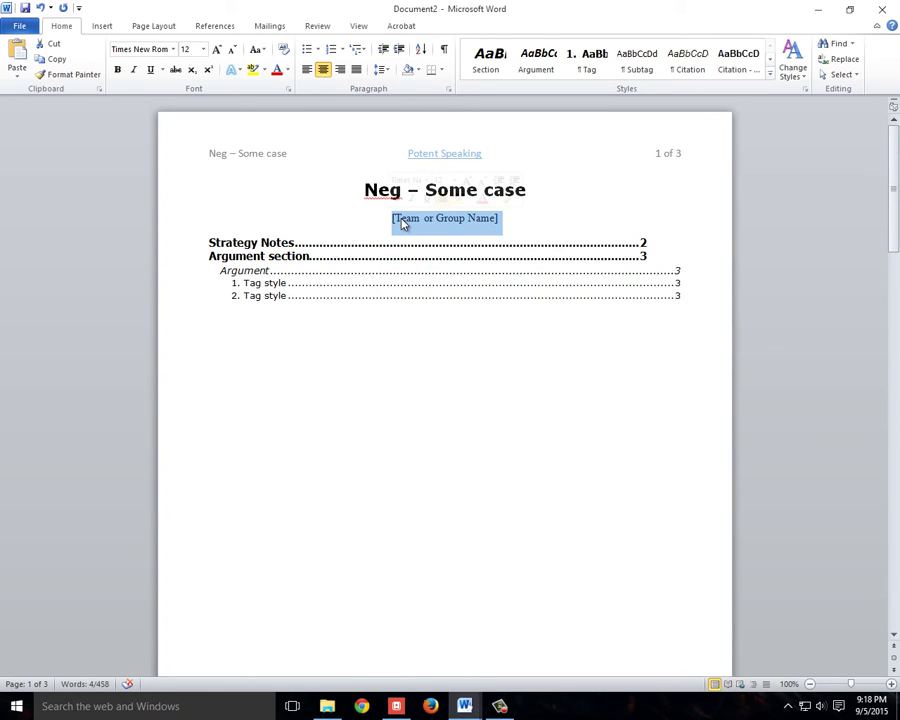
{"action": "type", "text": "Potent Speaking"}
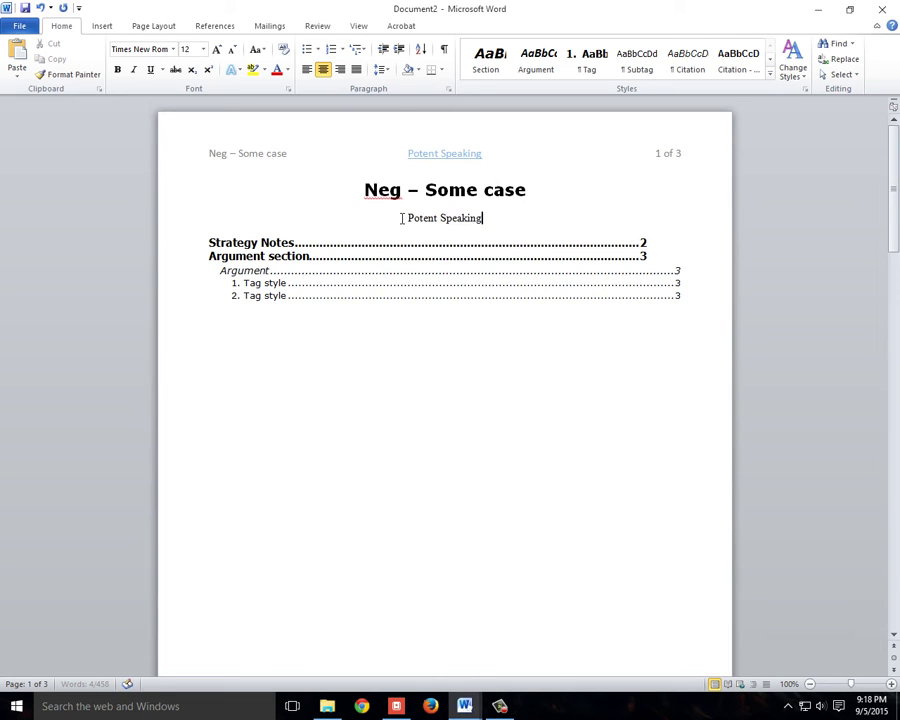
{"action": "scroll", "coordinate": [374, 222], "scroll_direction": "down", "scroll_amount": 5}
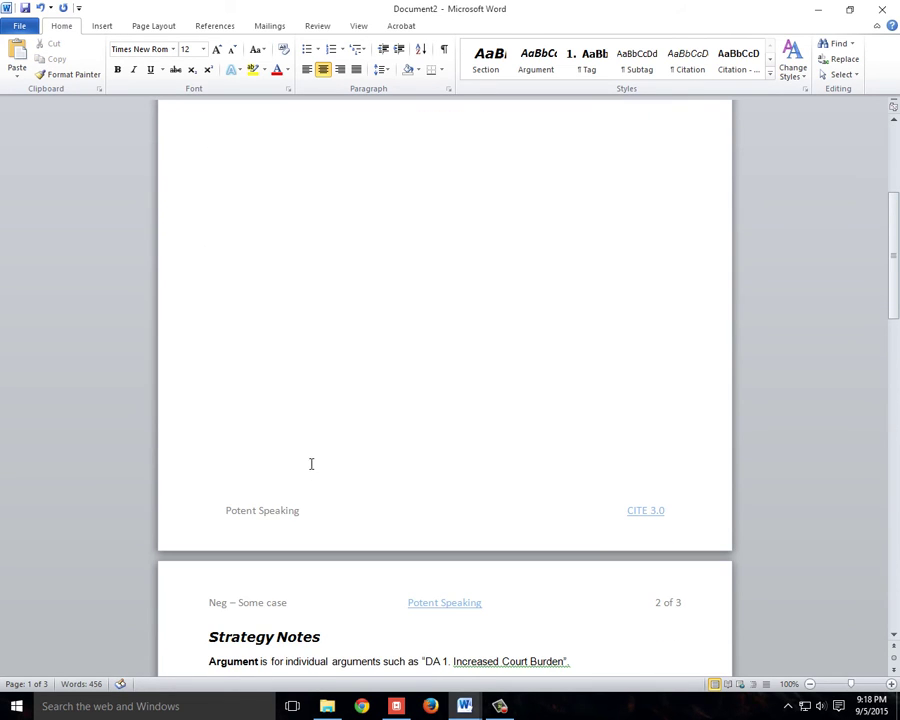
{"action": "scroll", "coordinate": [336, 396], "scroll_direction": "up", "scroll_amount": 5}
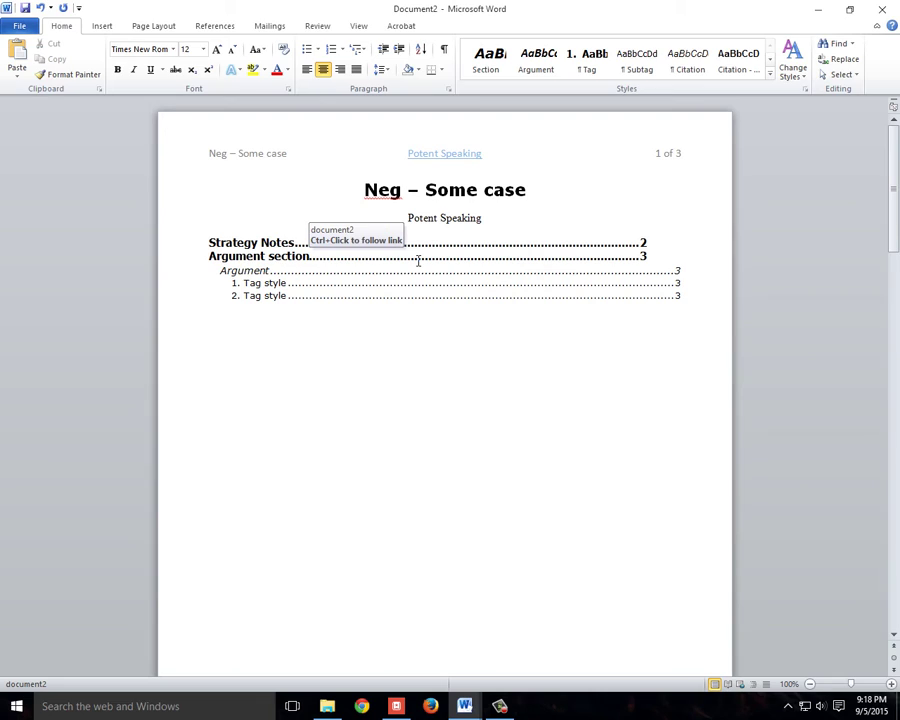
Examine the style of the author and date portion against the credentials in the two citations on page 3
{"action": "scroll", "coordinate": [418, 260], "scroll_direction": "down", "scroll_amount": 20}
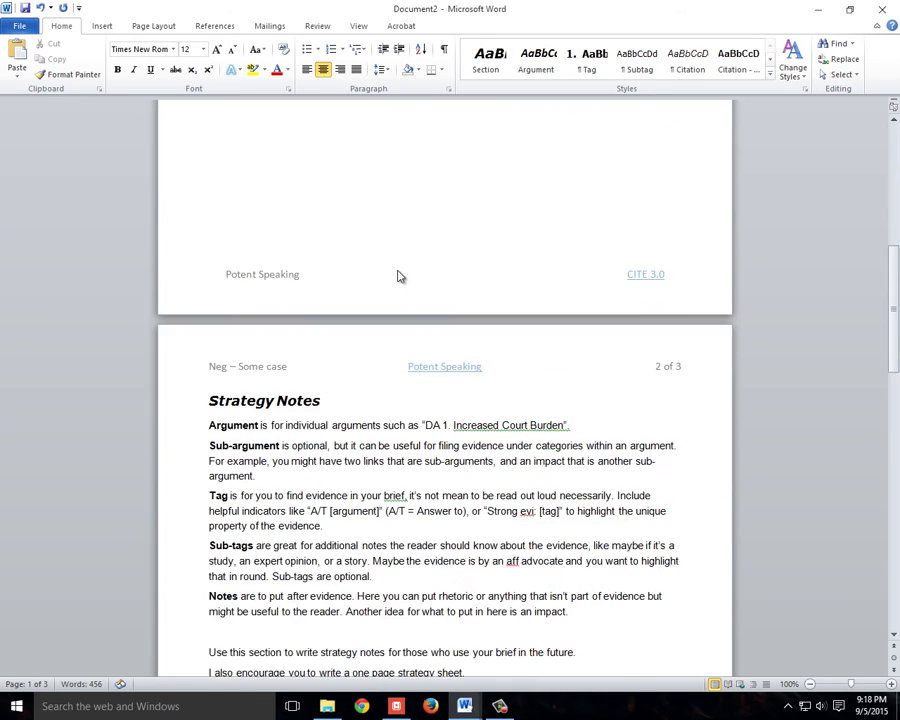
{"action": "scroll", "coordinate": [430, 262], "scroll_direction": "down", "scroll_amount": 8}
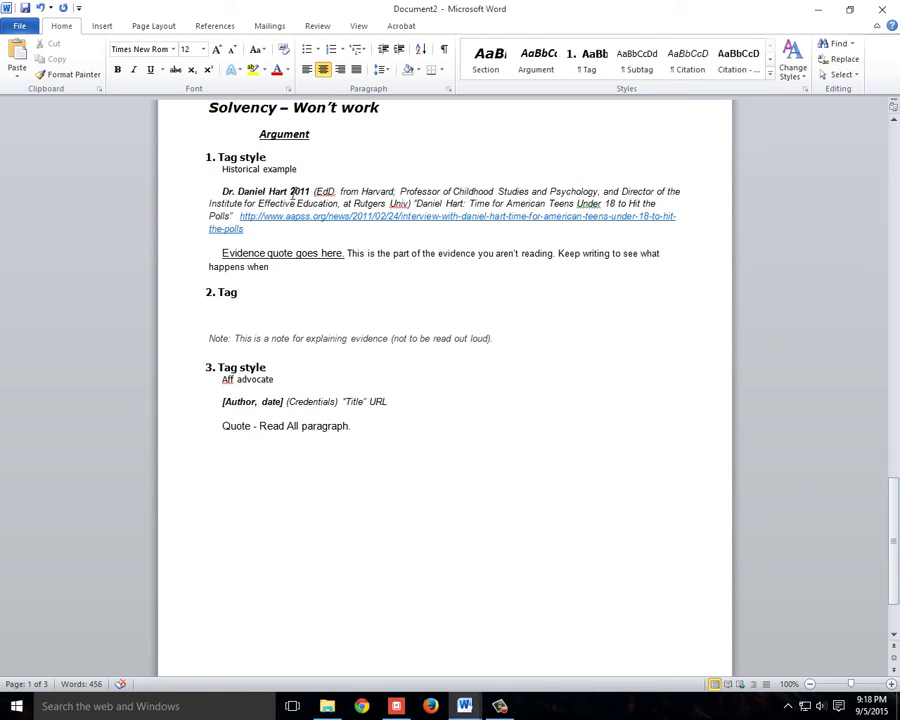
{"action": "left_click", "coordinate": [293, 237]}
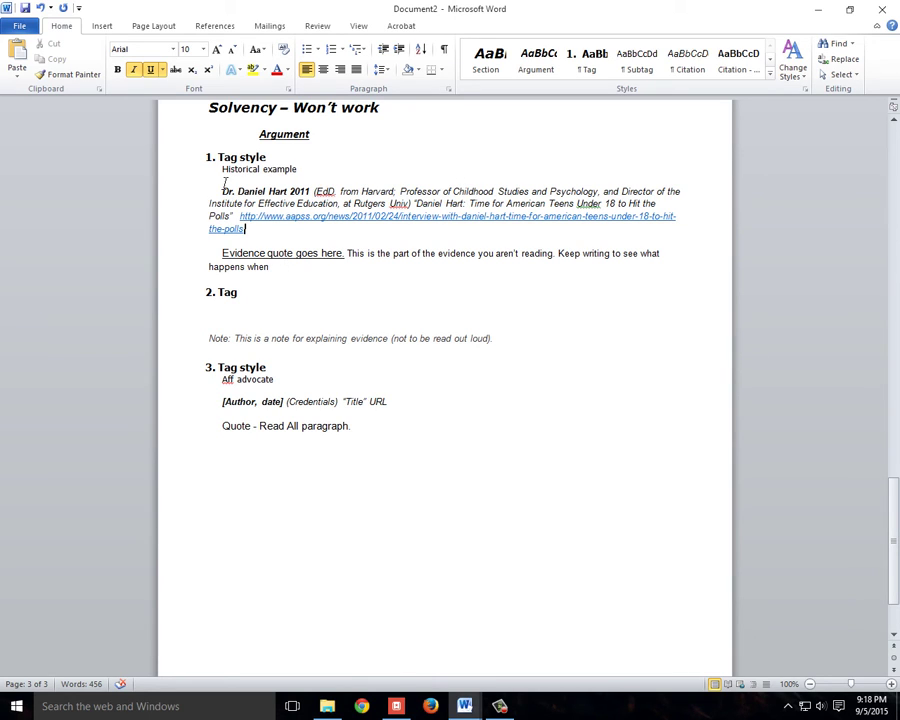
{"action": "left_click_drag", "start_coordinate": [223, 191], "coordinate": [311, 192]}
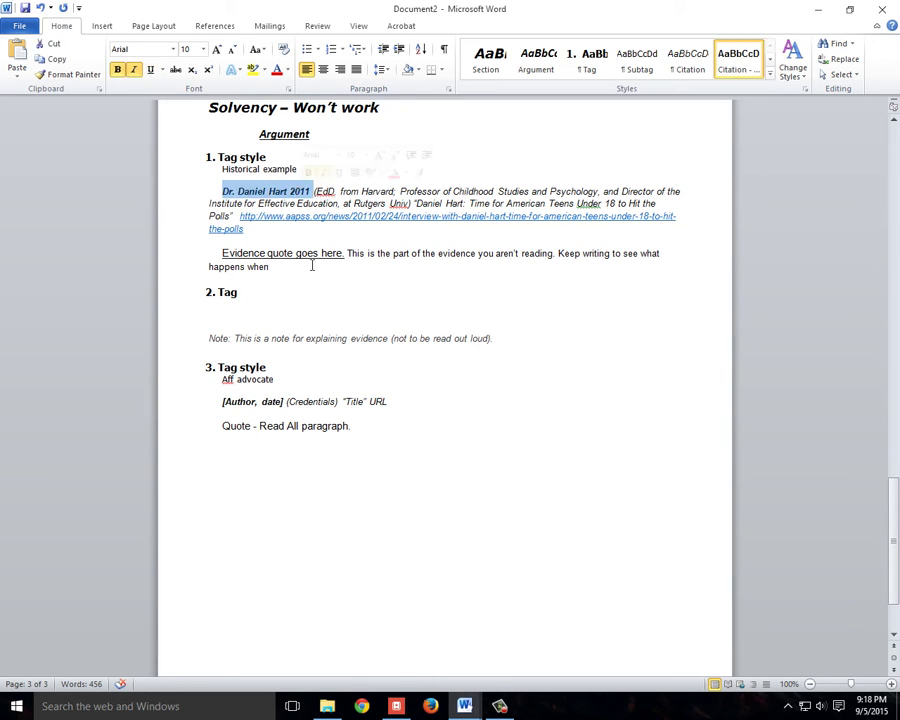
{"action": "left_click_drag", "start_coordinate": [222, 401], "coordinate": [287, 403]}
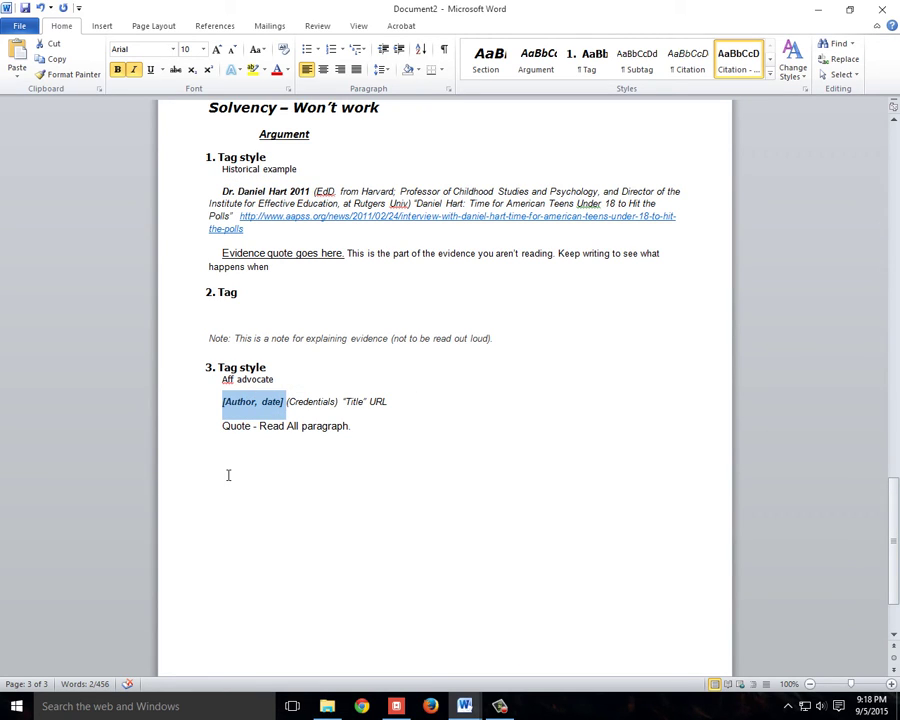
{"action": "left_click", "coordinate": [296, 402]}
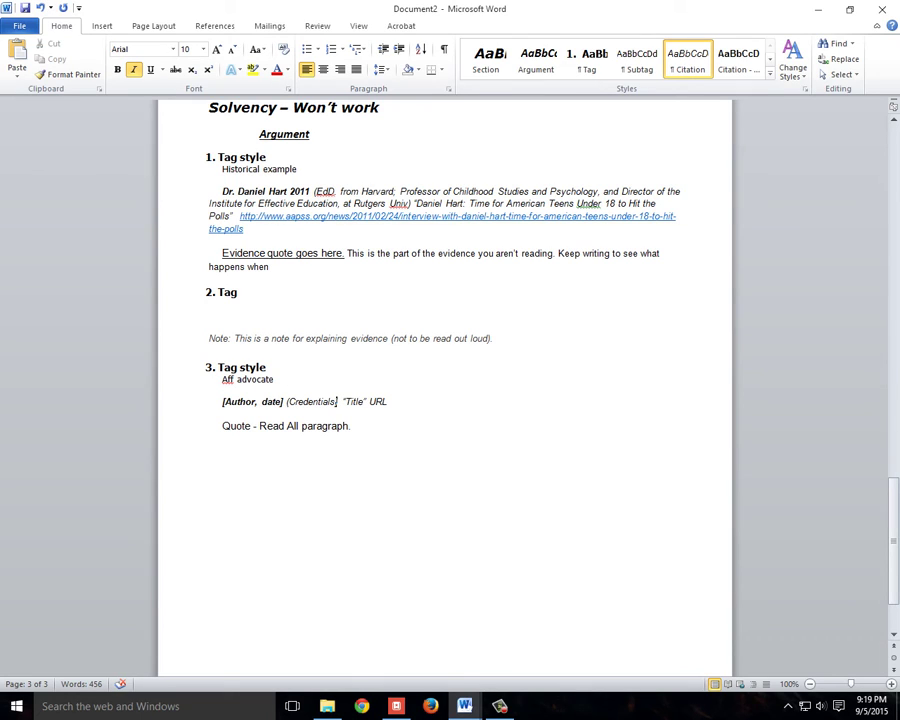
{"action": "left_click", "coordinate": [382, 440]}
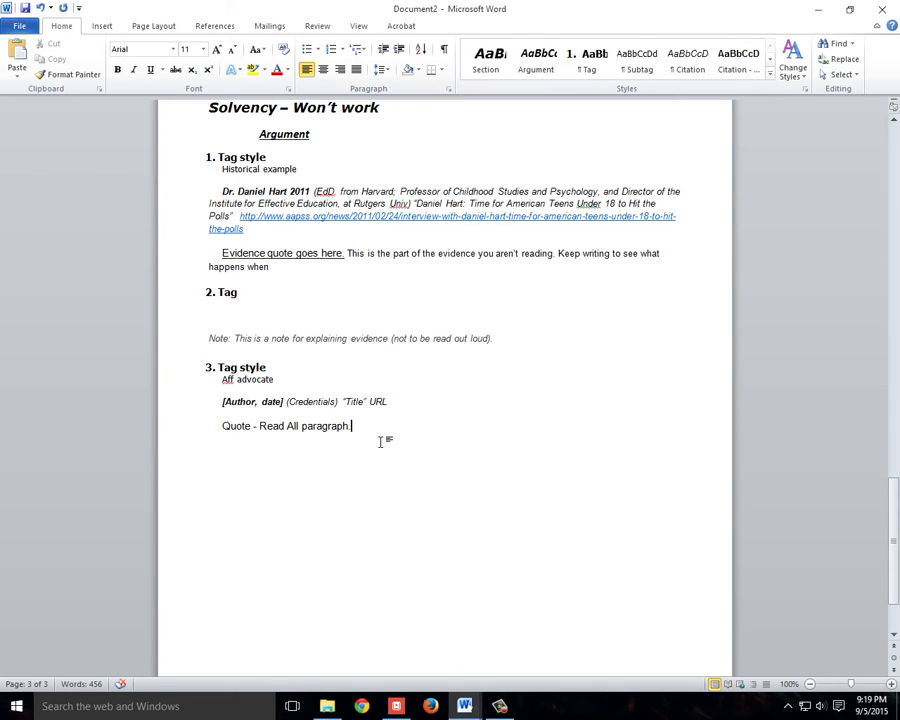
Try underlining and the Quote - Read style on "This is the part of the evidence you aren't reading", undoing each
{"action": "left_click", "coordinate": [770, 75]}
{"action": "left_click", "coordinate": [679, 6]}
{"action": "left_click", "coordinate": [356, 263]}
{"action": "left_click_drag", "start_coordinate": [348, 253], "coordinate": [551, 252]}
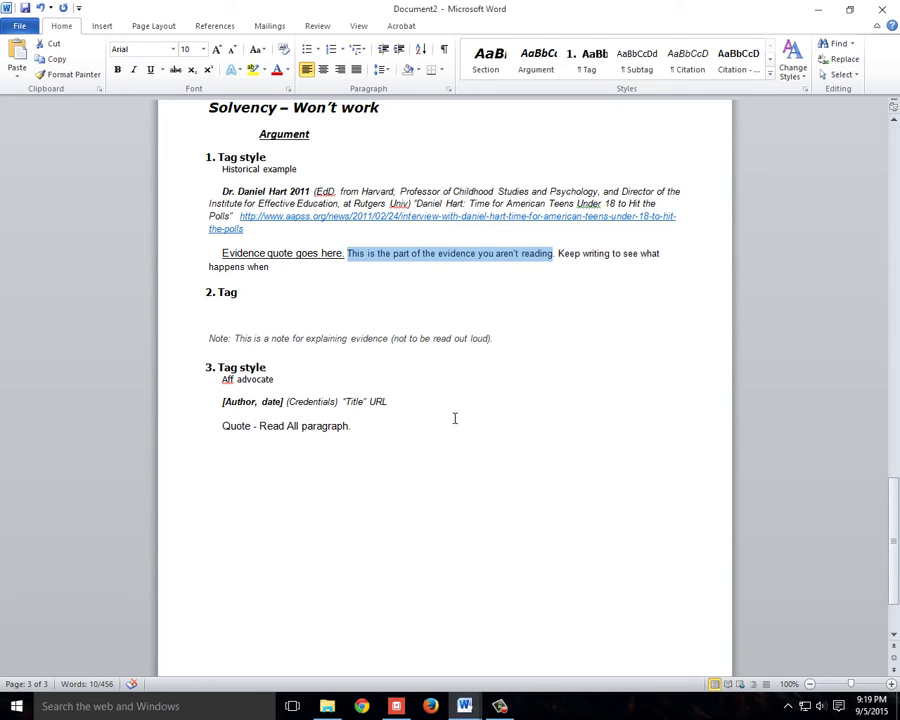
{"action": "left_click", "coordinate": [150, 69]}
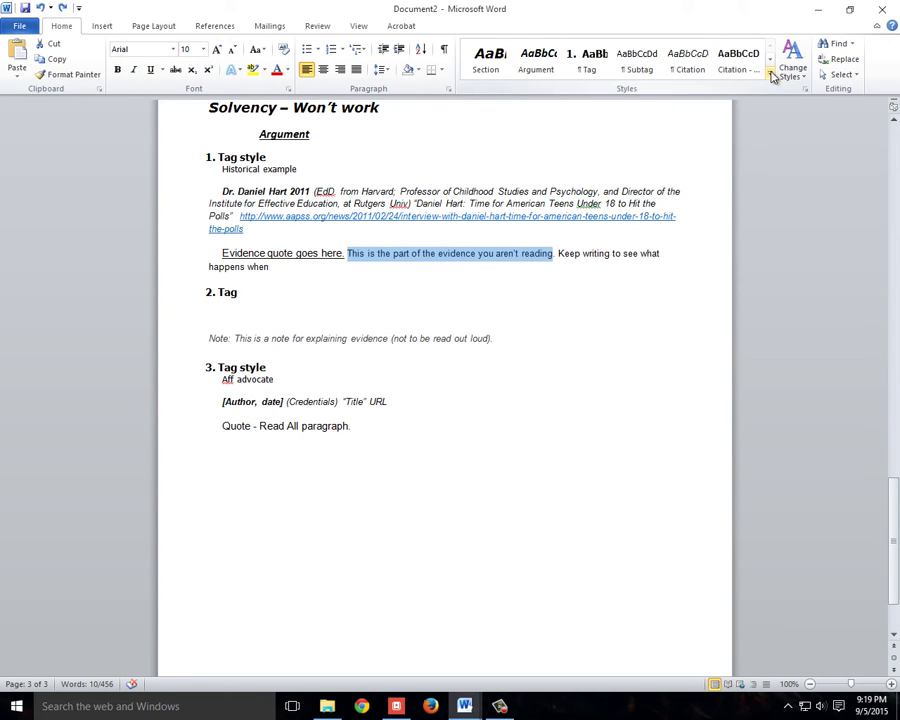
{"action": "left_click", "coordinate": [771, 77]}
{"action": "left_click", "coordinate": [586, 102]}
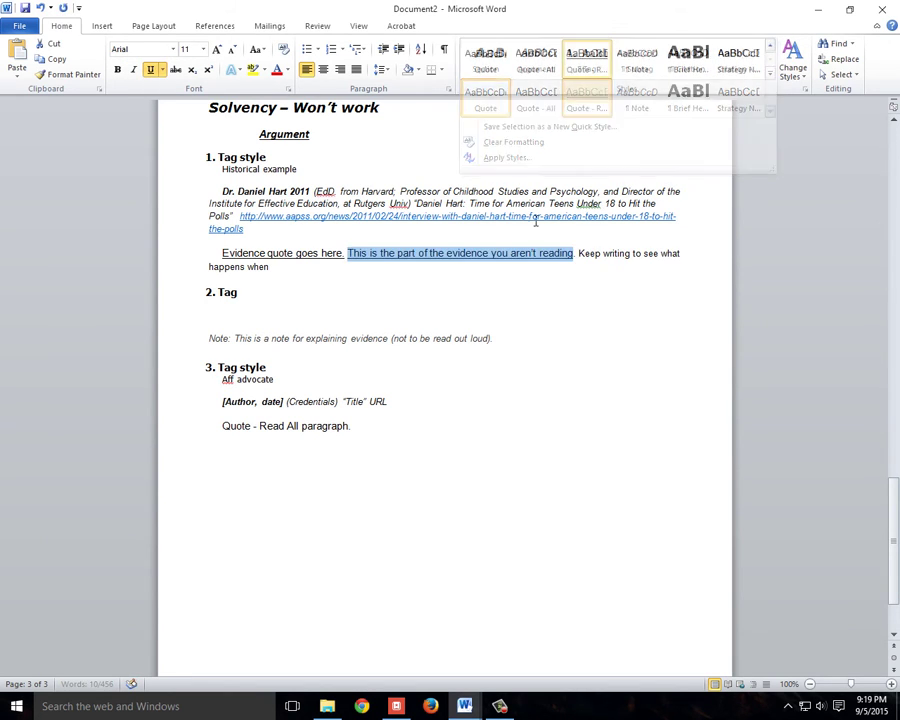
{"action": "key", "text": "ctrl+z"}
{"action": "key", "text": "ctrl+z"}
{"action": "left_click", "coordinate": [382, 283]}
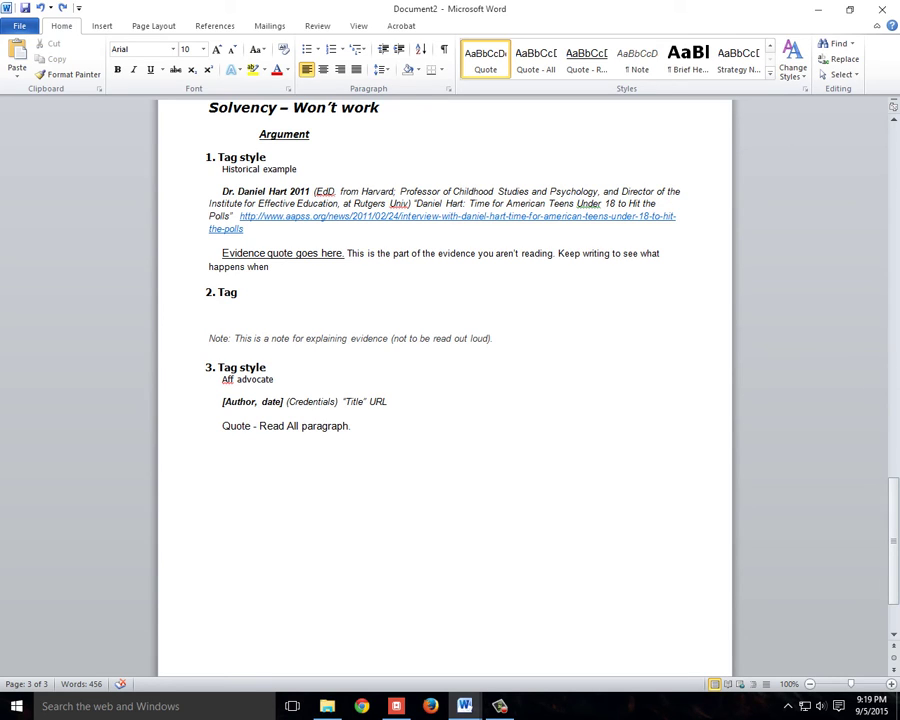
Delete the second tag "Tag" and the empty citation line beneath it
{"action": "left_click", "coordinate": [466, 326]}
{"action": "scroll", "coordinate": [448, 330], "scroll_direction": "down", "scroll_amount": 3}
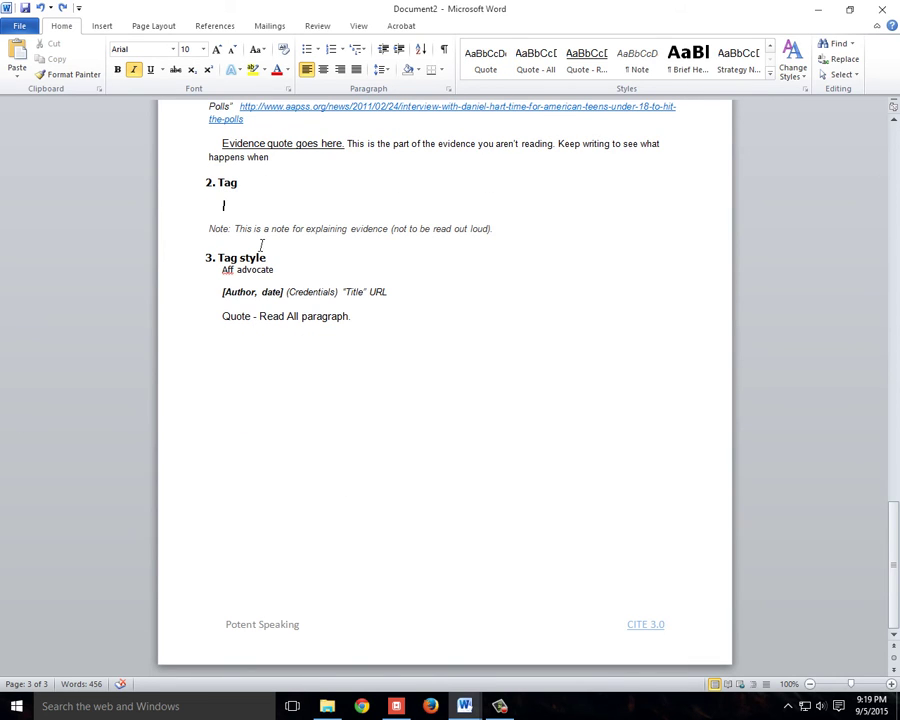
{"action": "scroll", "coordinate": [249, 379], "scroll_direction": "up", "scroll_amount": 6}
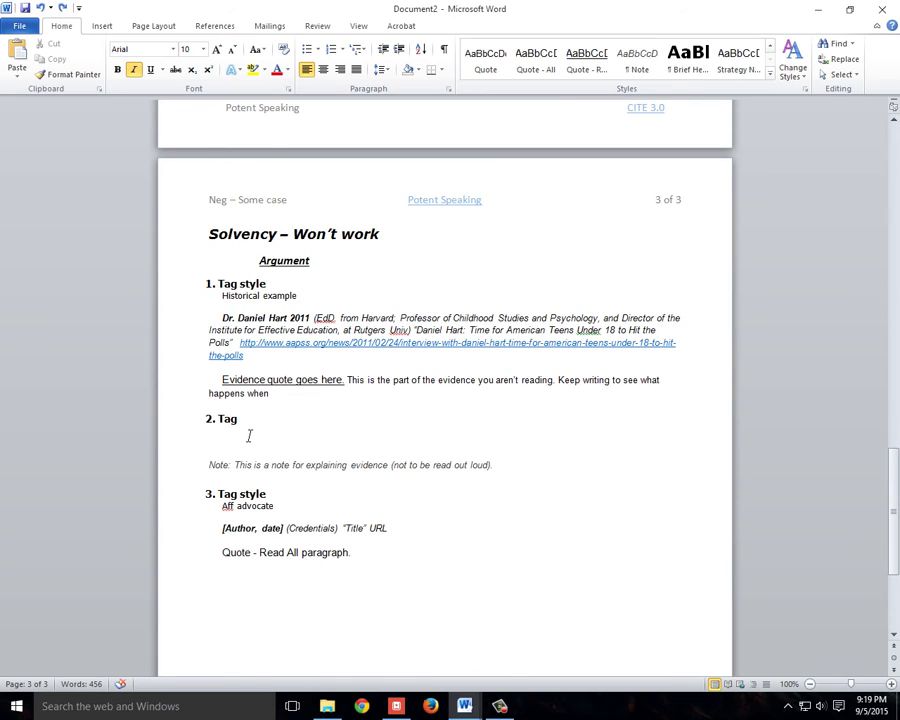
{"action": "key", "text": "BackSpace"}
{"action": "key", "text": "BackSpace"}
{"action": "key", "text": "BackSpace"}
{"action": "key", "text": "BackSpace"}
{"action": "key", "text": "BackSpace"}
{"action": "key", "text": "BackSpace"}
{"action": "key", "text": "BackSpace"}
{"action": "key", "text": "BackSpace"}
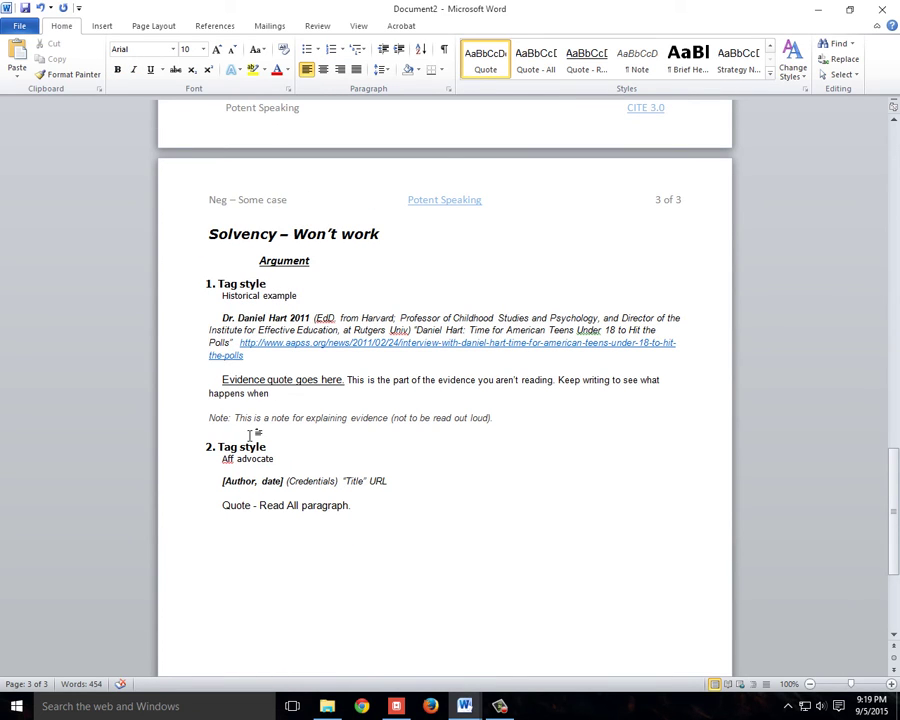
Add an empty numbered tag after the first evidence quote, followed by a blank line
{"action": "key", "text": "Return"}
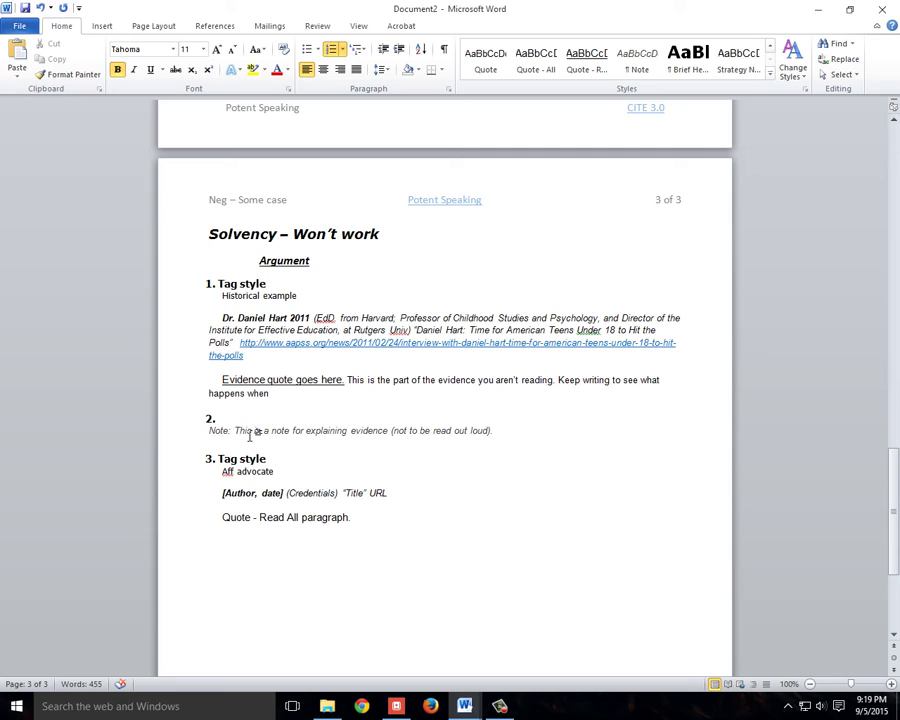
{"action": "key", "text": "Return"}
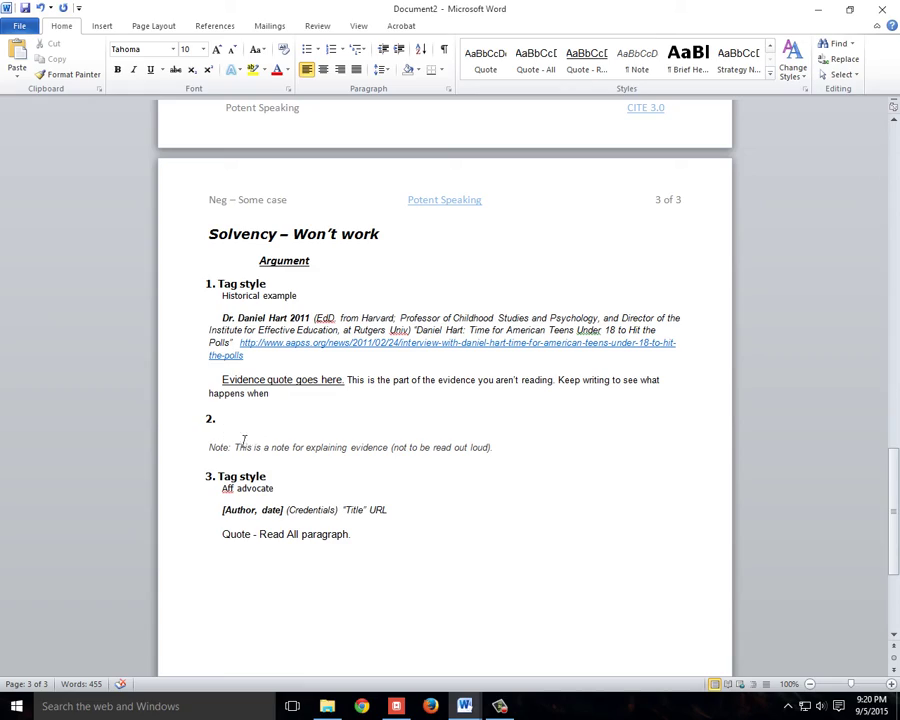
{"action": "key", "text": "BackSpace"}
Remove the blank line between the empty second tag and the evidence note on page 3
{"action": "scroll", "coordinate": [416, 333], "scroll_direction": "up", "scroll_amount": 7}
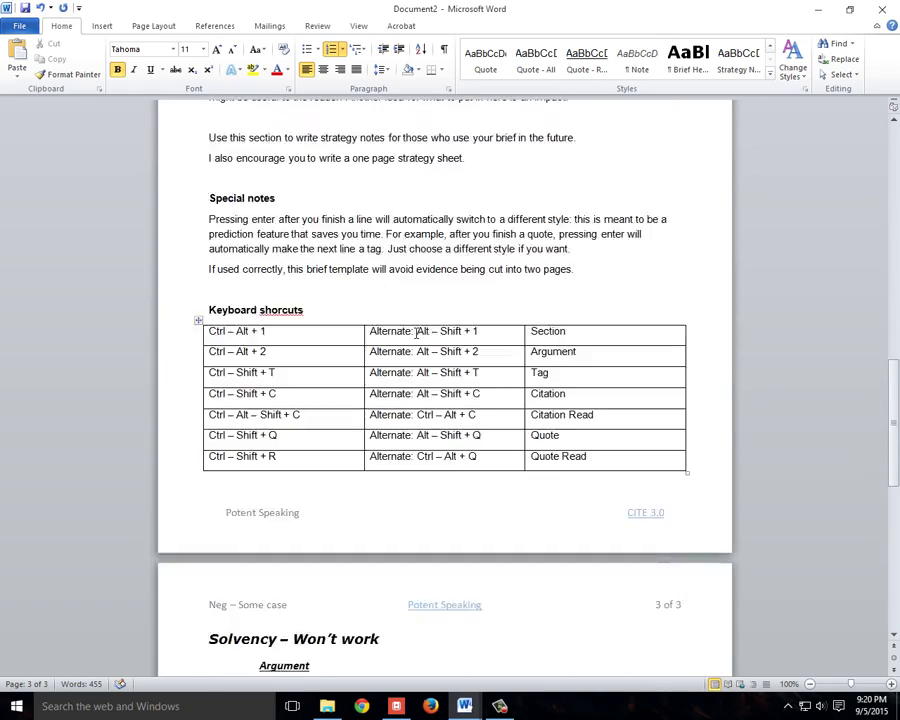
{"action": "scroll", "coordinate": [416, 333], "scroll_direction": "up", "scroll_amount": 10}
{"action": "scroll", "coordinate": [412, 384], "scroll_direction": "down", "scroll_amount": 6}
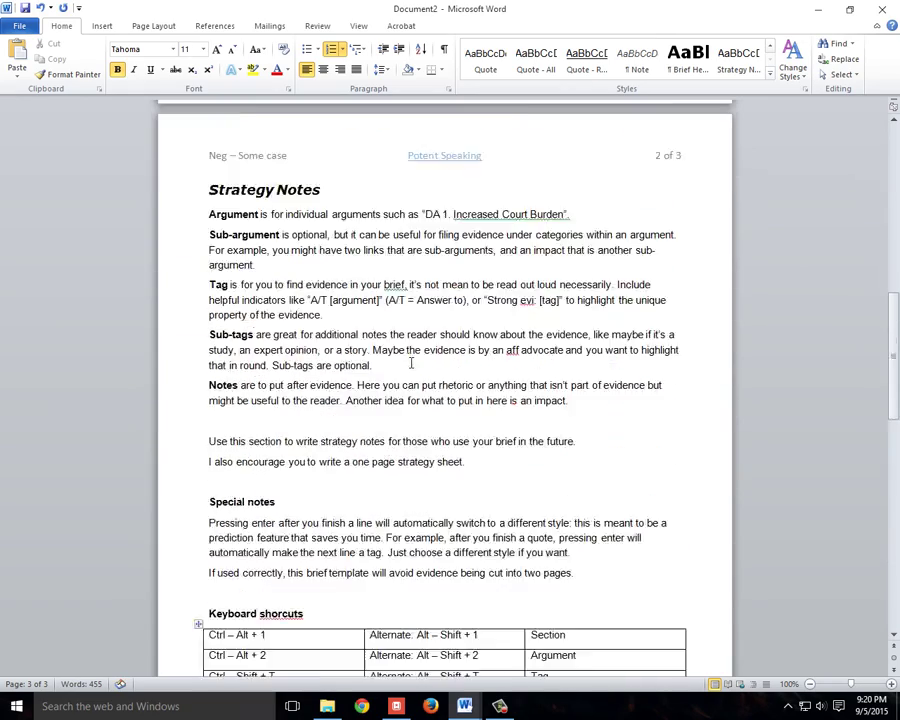
{"action": "scroll", "coordinate": [410, 363], "scroll_direction": "down", "scroll_amount": 12}
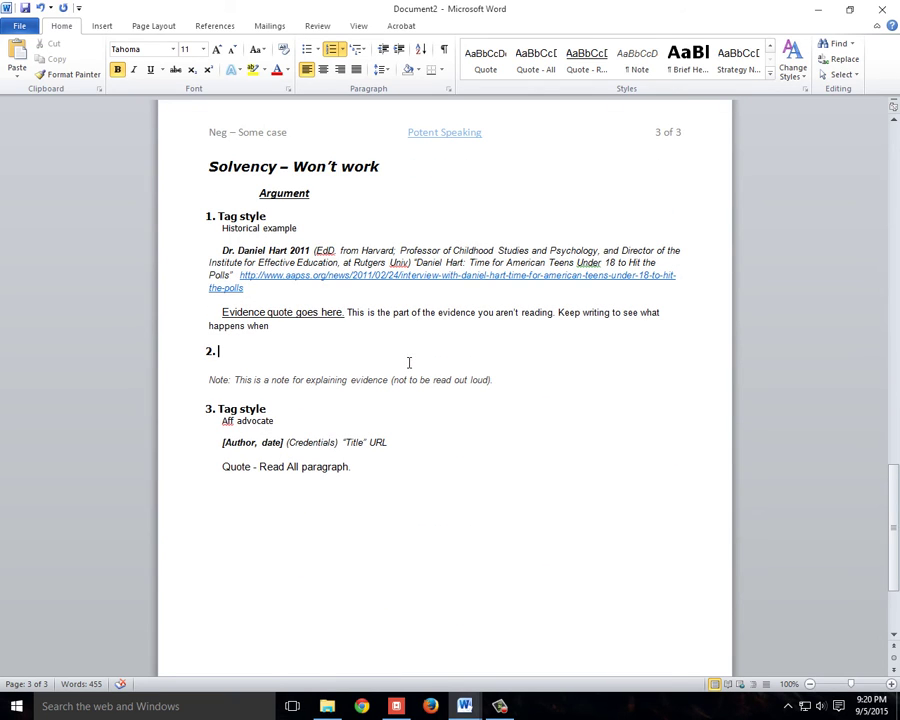
{"action": "left_click", "coordinate": [231, 362]}
{"action": "left_click", "coordinate": [228, 353]}
{"action": "left_click", "coordinate": [228, 360]}
{"action": "key", "text": "BackSpace"}
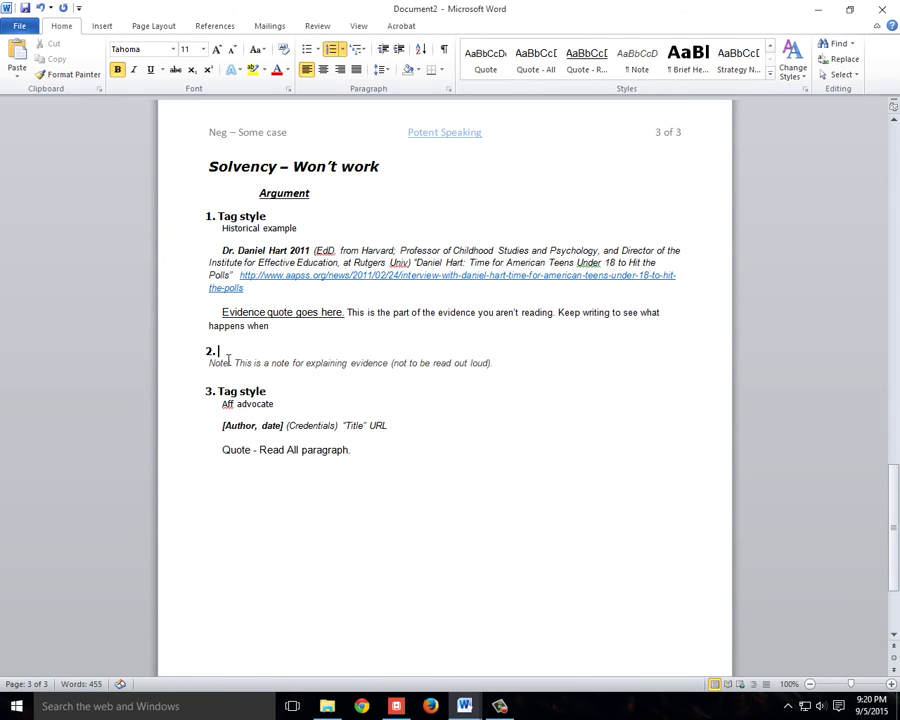
Review the full set of styles available for the empty tag line
{"action": "left_click", "coordinate": [769, 74]}
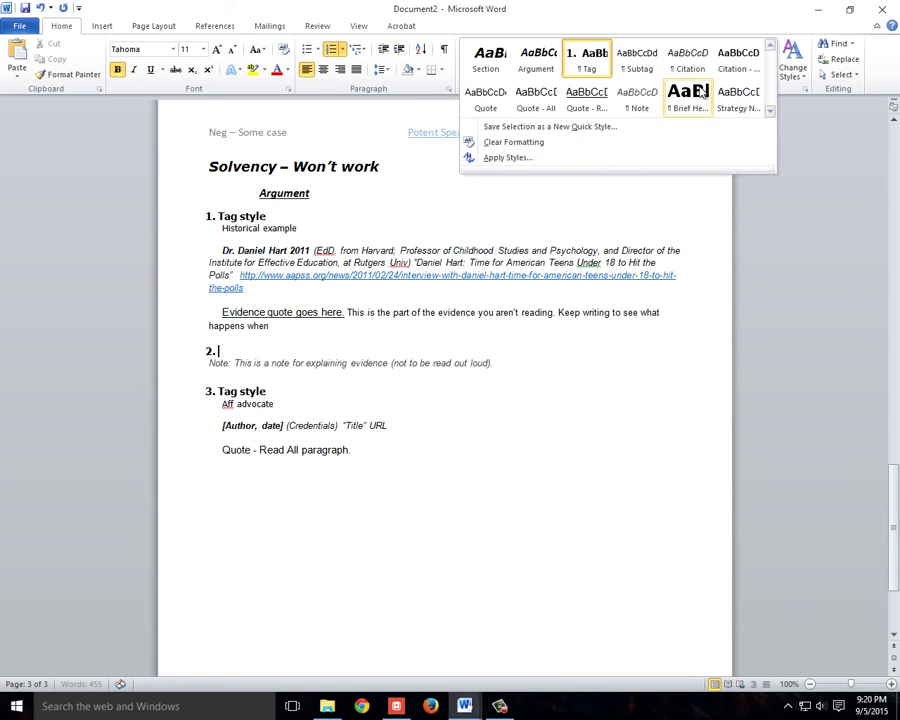
{"action": "left_click", "coordinate": [264, 346]}
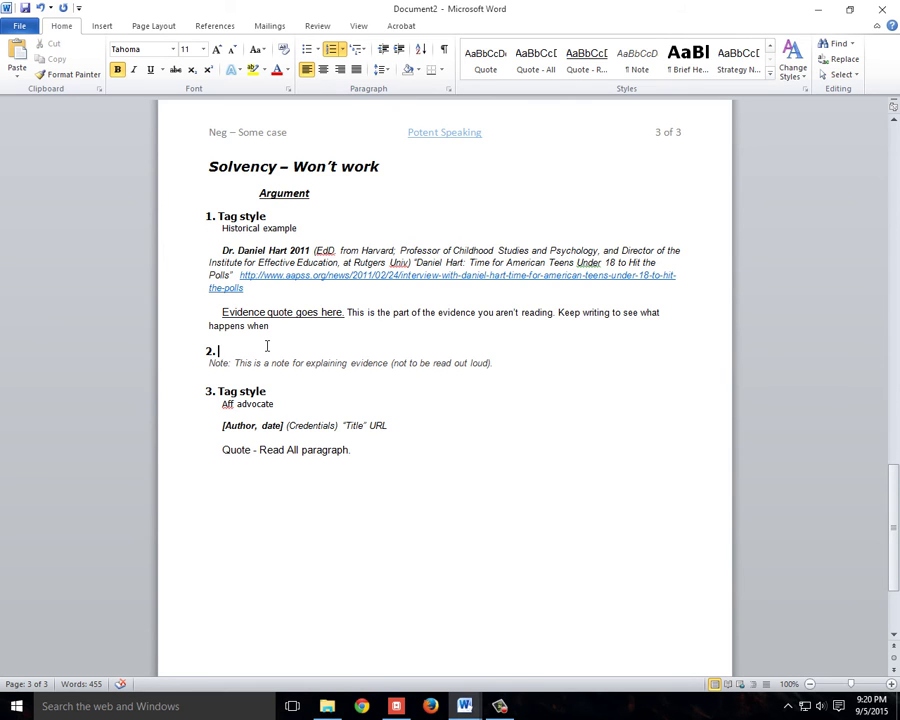
{"action": "scroll", "coordinate": [265, 350], "scroll_direction": "up", "scroll_amount": 3}
{"action": "scroll", "coordinate": [268, 300], "scroll_direction": "down", "scroll_amount": 1}
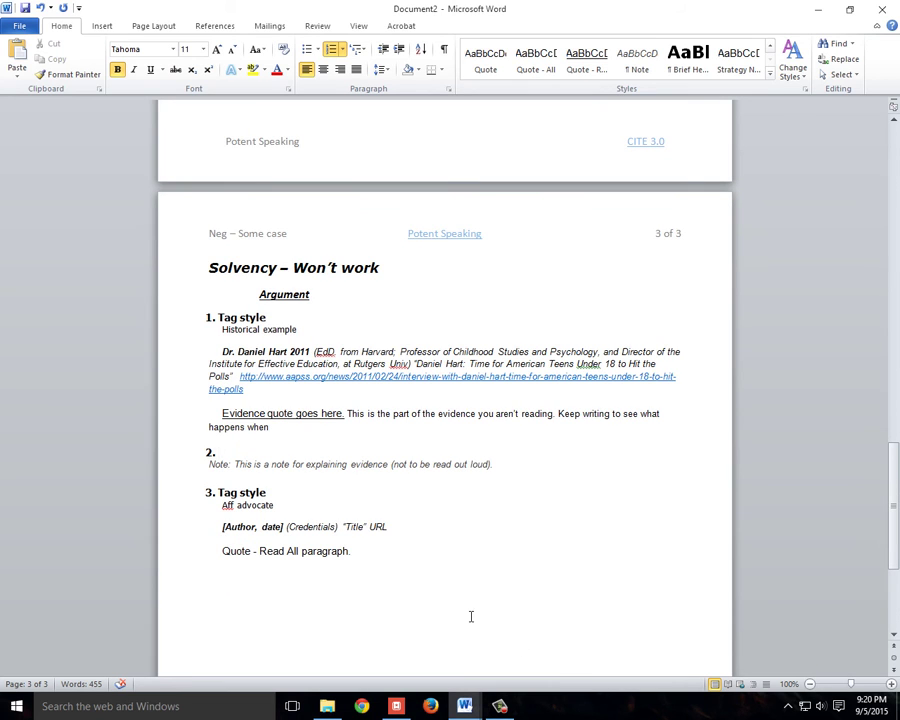
Compare the section and Argument headings on page 3 with the table of contents on page 1
{"action": "triple_click", "coordinate": [300, 268]}
{"action": "left_click", "coordinate": [313, 294]}
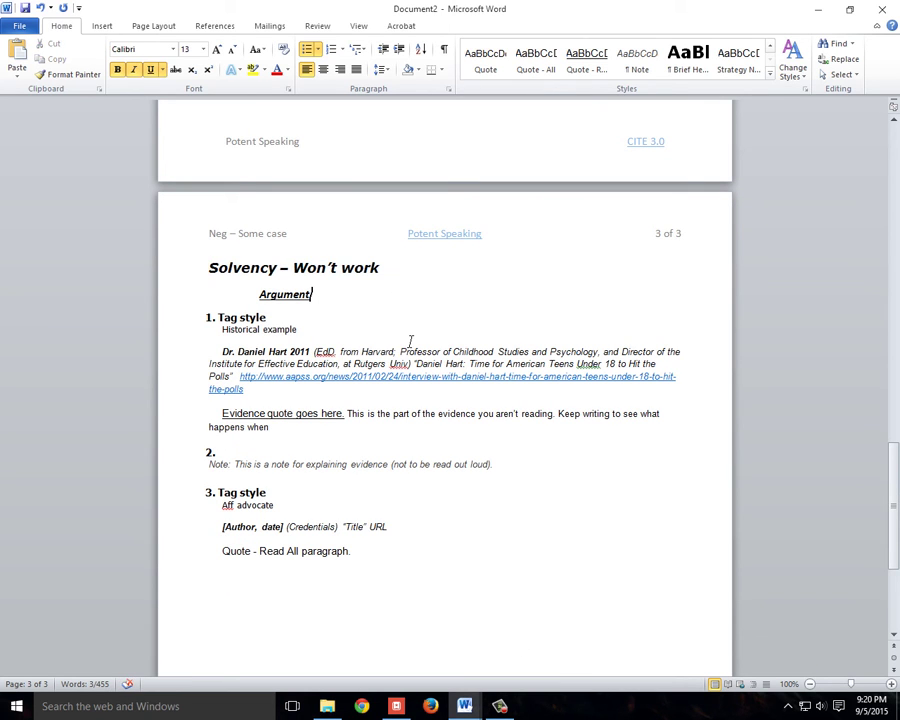
{"action": "scroll", "coordinate": [410, 342], "scroll_direction": "up", "scroll_amount": 15}
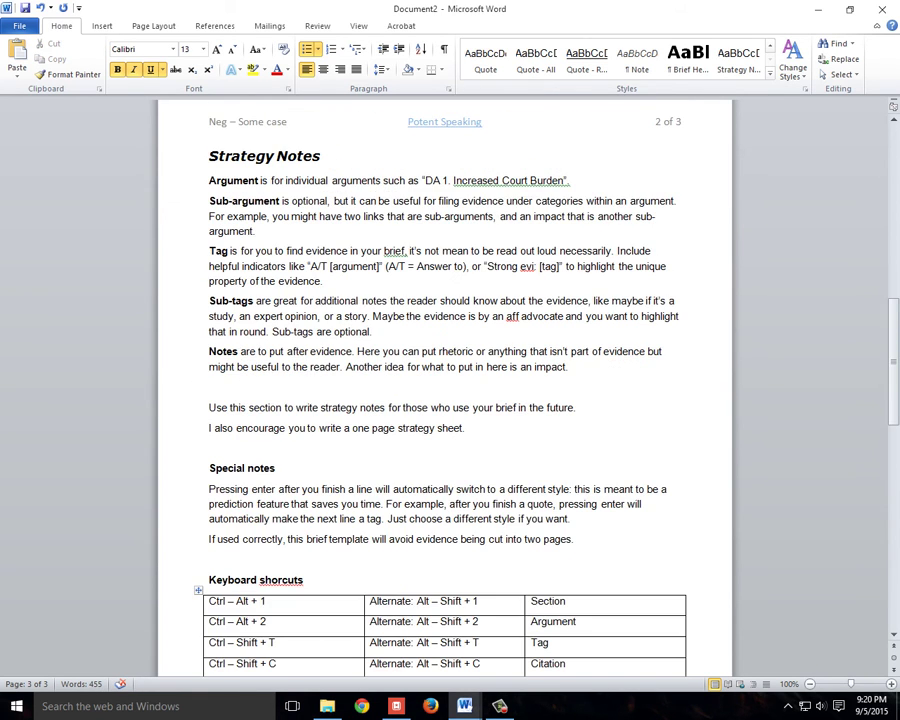
{"action": "left_click_drag", "start_coordinate": [894, 357], "coordinate": [894, 172]}
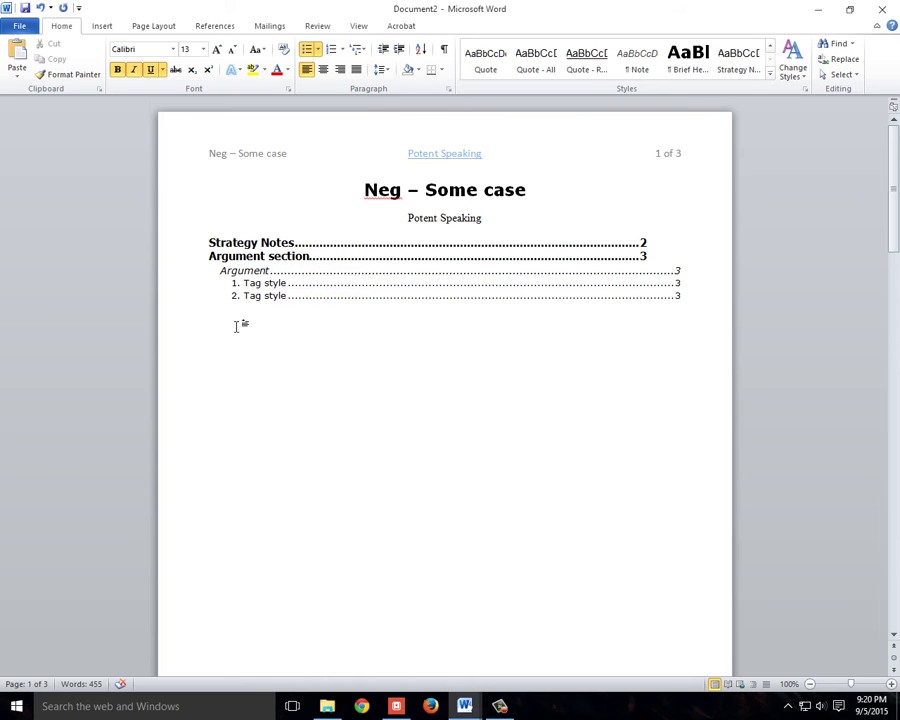
Update the entire table of contents on page 1 to match the current section heading and tags
{"action": "right_click", "coordinate": [313, 282]}
{"action": "left_click", "coordinate": [388, 355]}
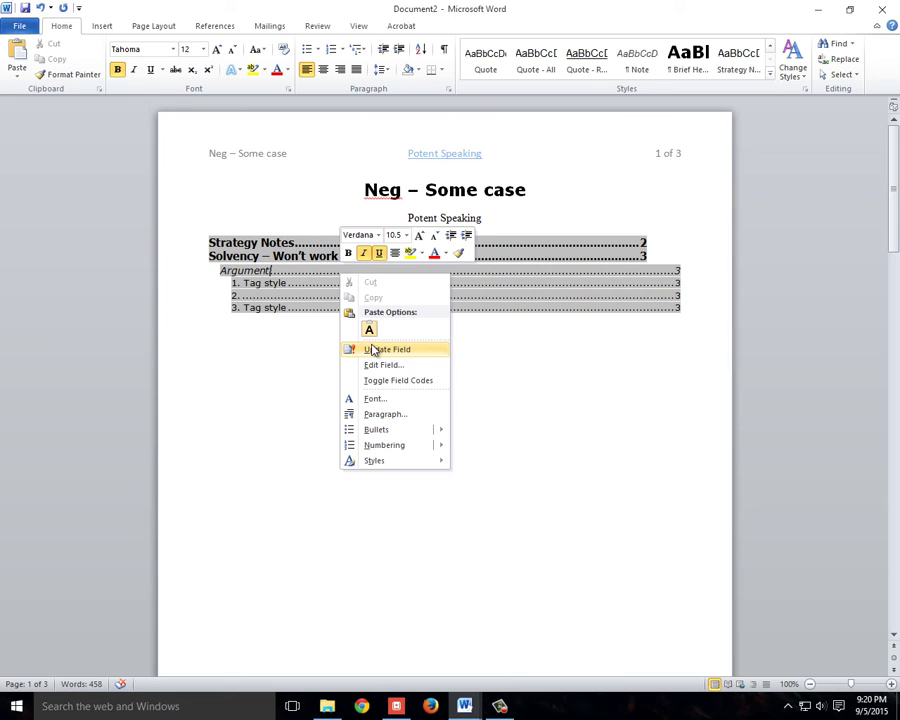
{"action": "left_click", "coordinate": [498, 380]}
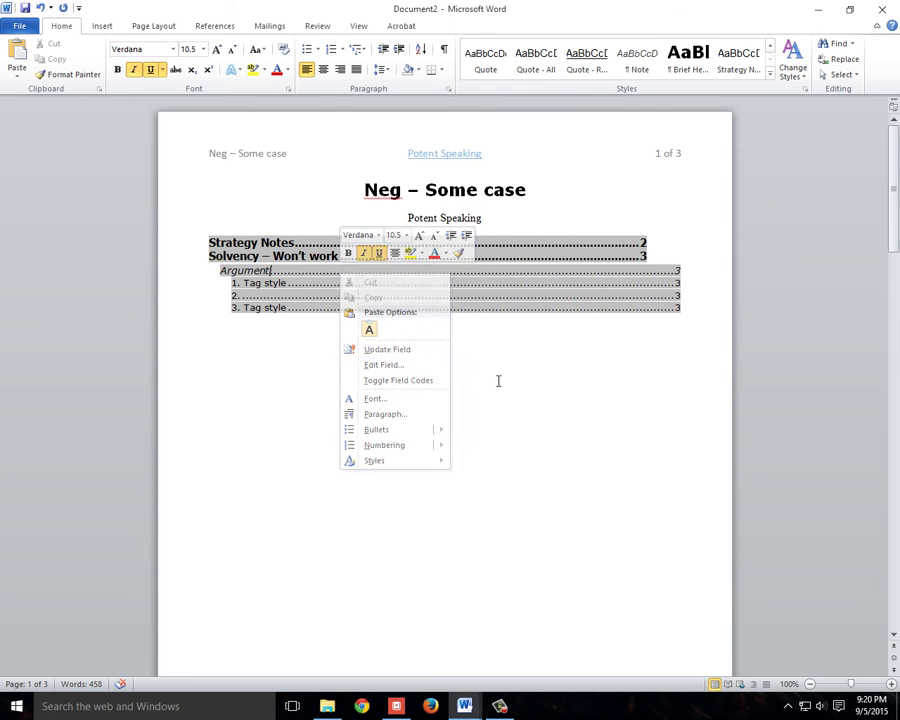
Delete the empty second tag line between the evidence quote and the note on page 3
{"action": "scroll", "coordinate": [515, 260], "scroll_direction": "down", "scroll_amount": 6}
{"action": "scroll", "coordinate": [500, 262], "scroll_direction": "down", "scroll_amount": 5}
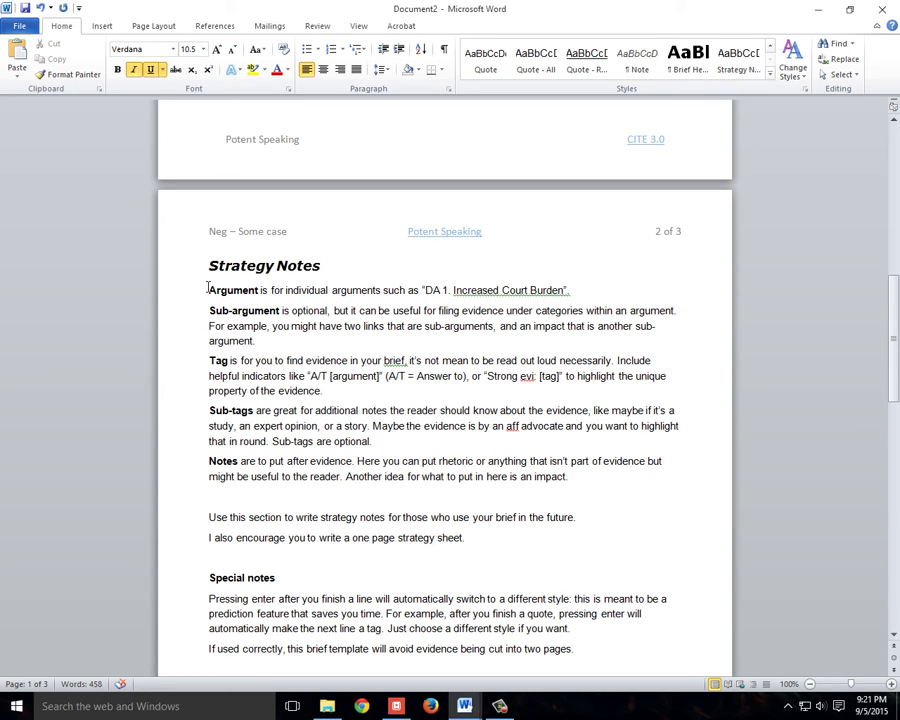
{"action": "scroll", "coordinate": [520, 480], "scroll_direction": "down", "scroll_amount": 15}
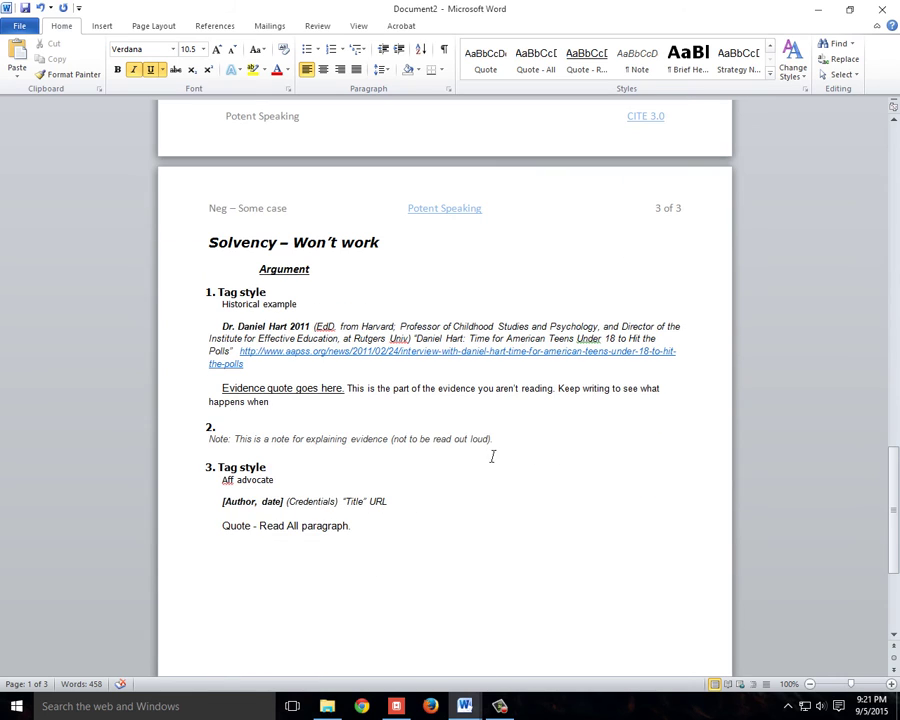
{"action": "left_click", "coordinate": [291, 438]}
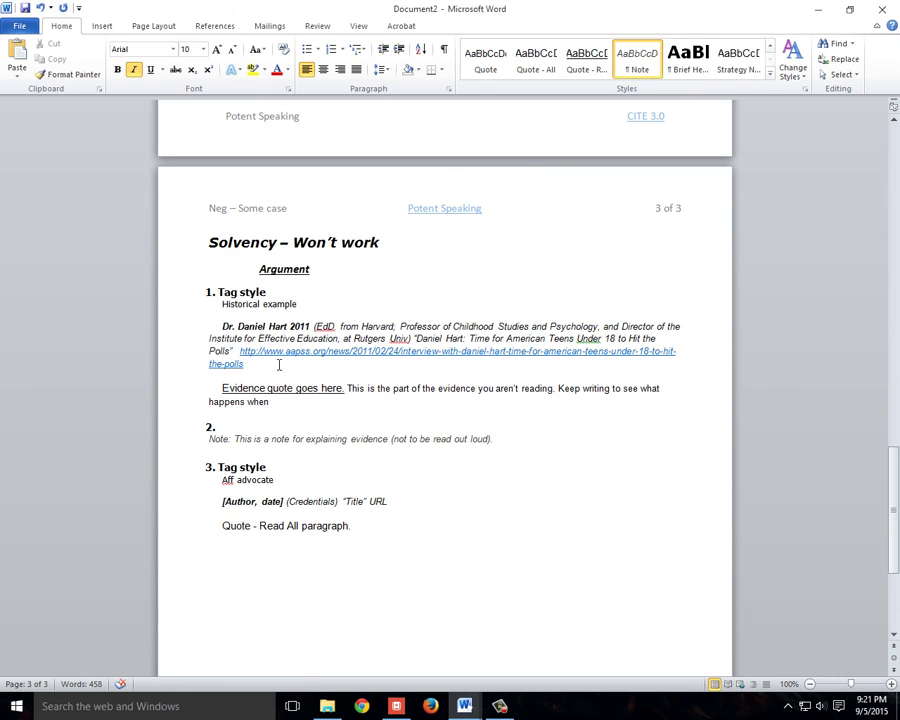
{"action": "left_click", "coordinate": [226, 428]}
{"action": "key", "text": "BackSpace"}
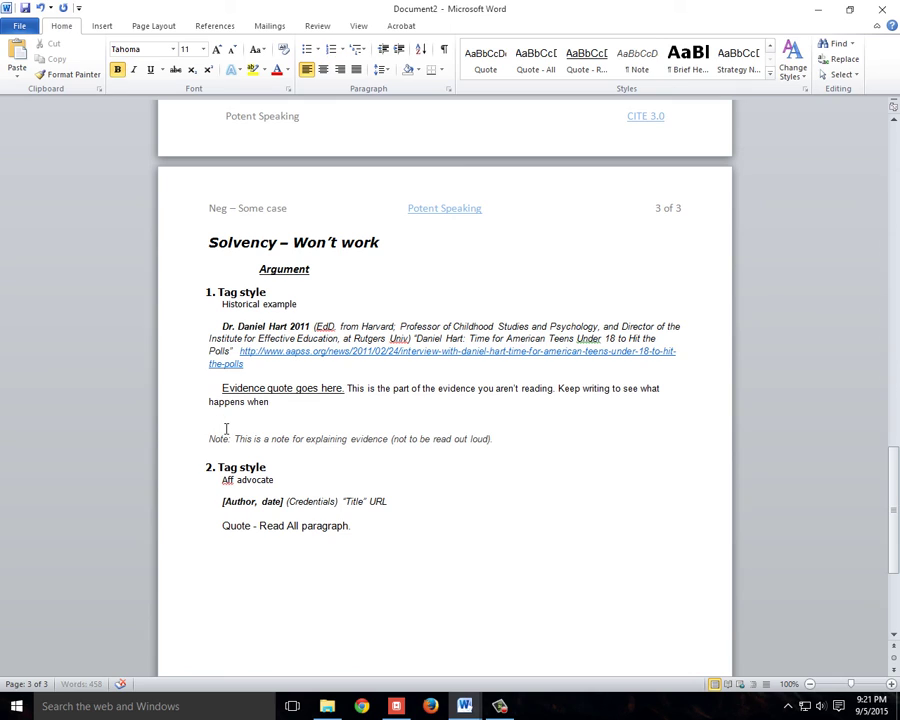
{"action": "key", "text": "BackSpace"}
{"action": "left_click", "coordinate": [517, 425]}
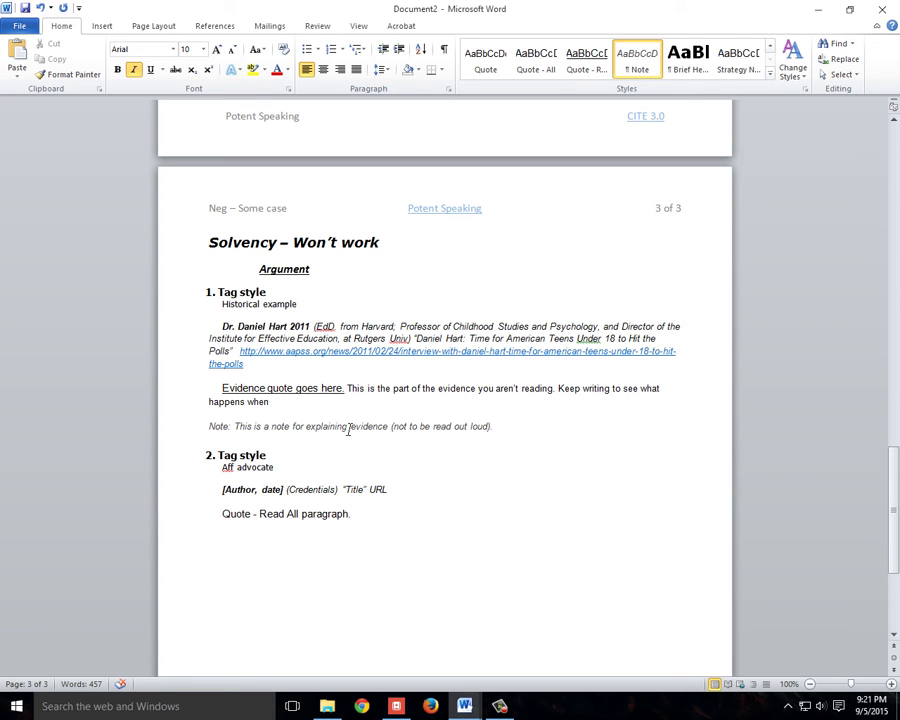
Review the style explanations, special notes and keyboard shortcut table under Strategy Notes, along with the example evidence on page 3
{"action": "scroll", "coordinate": [349, 428], "scroll_direction": "up", "scroll_amount": 6}
{"action": "scroll", "coordinate": [369, 453], "scroll_direction": "up", "scroll_amount": 3}
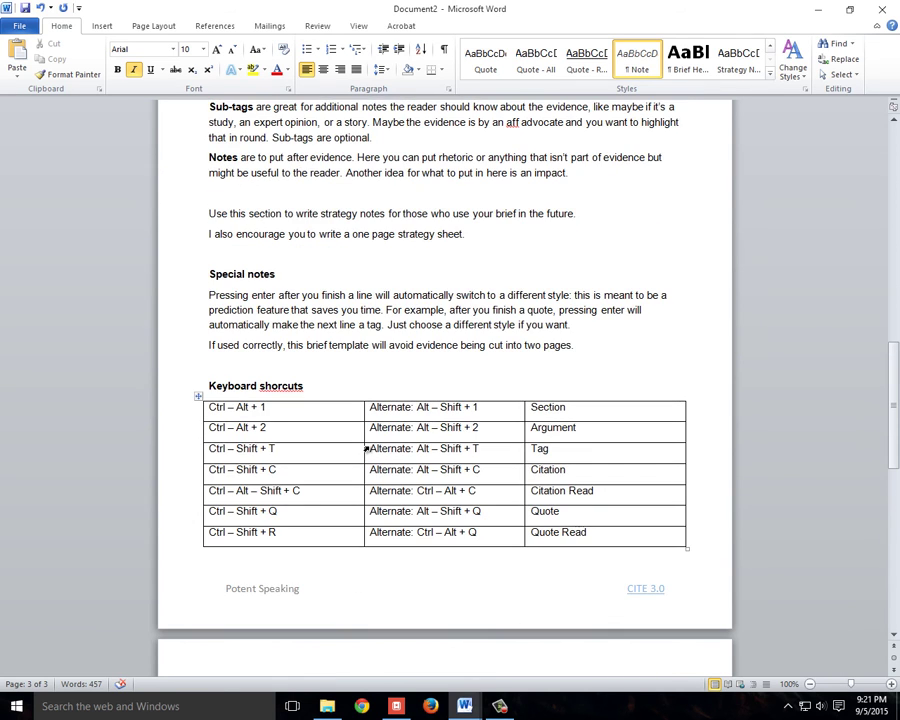
{"action": "scroll", "coordinate": [366, 448], "scroll_direction": "up", "scroll_amount": 1}
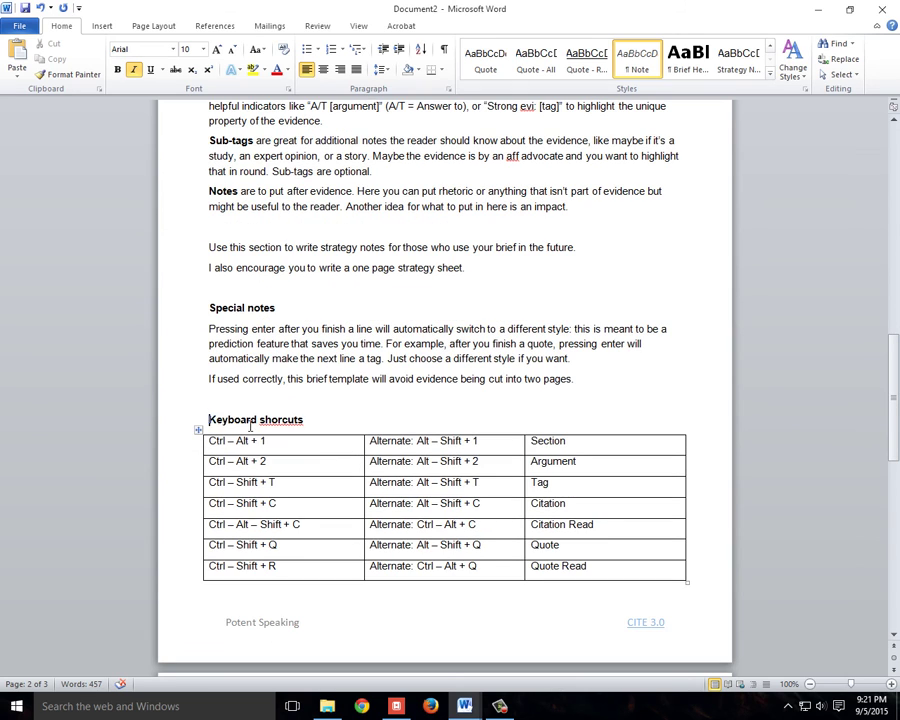
{"action": "left_click_drag", "start_coordinate": [209, 419], "coordinate": [347, 474]}
{"action": "left_click", "coordinate": [380, 564]}
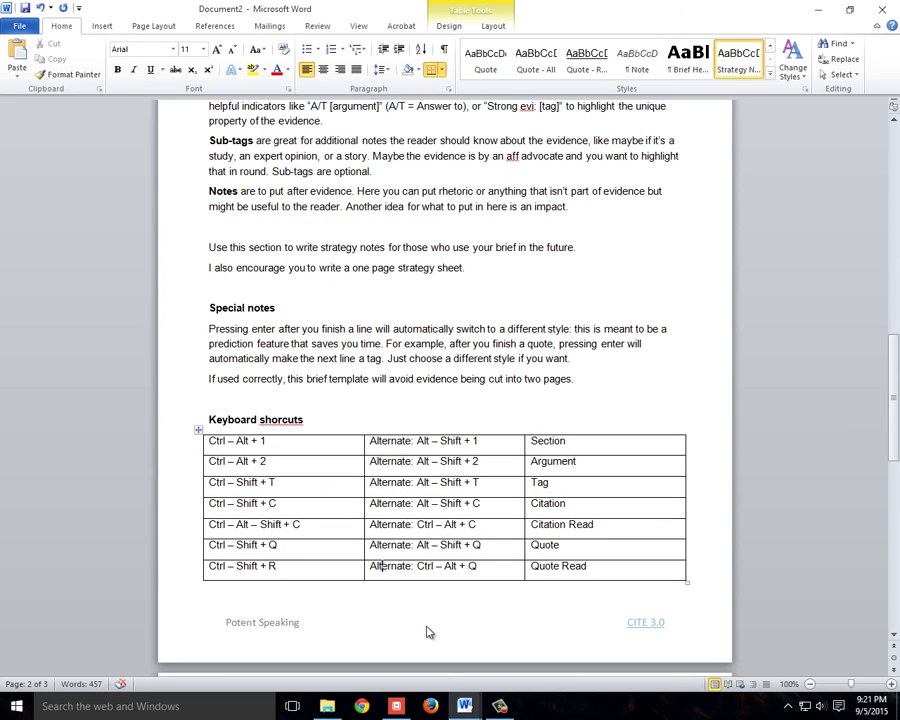
{"action": "scroll", "coordinate": [219, 342], "scroll_direction": "up", "scroll_amount": 2}
{"action": "scroll", "coordinate": [230, 330], "scroll_direction": "up", "scroll_amount": 5}
{"action": "scroll", "coordinate": [212, 127], "scroll_direction": "down", "scroll_amount": 4}
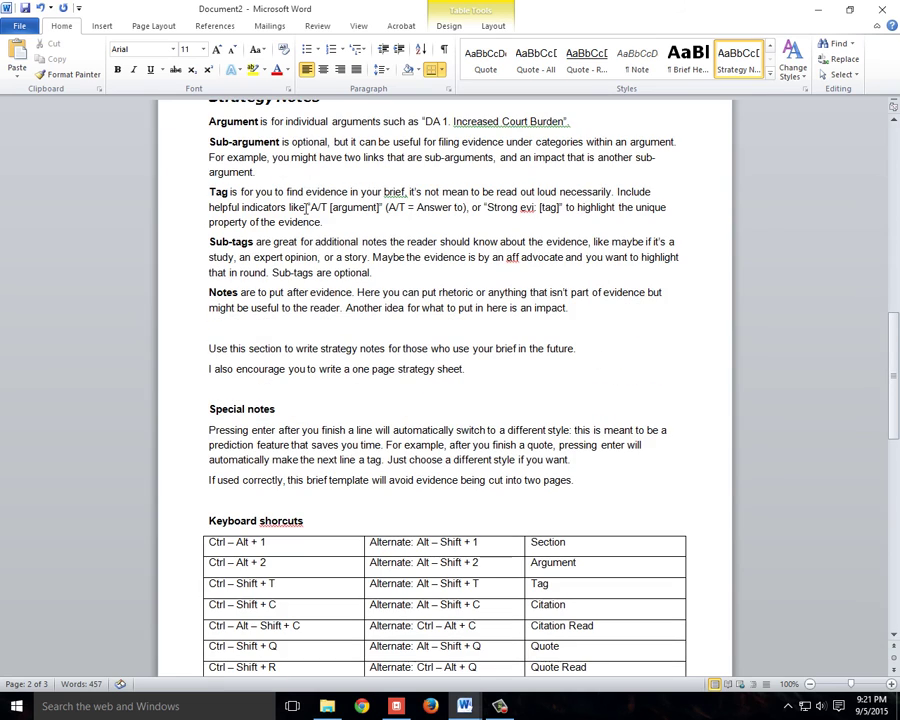
{"action": "left_click_drag", "start_coordinate": [211, 127], "coordinate": [380, 668]}
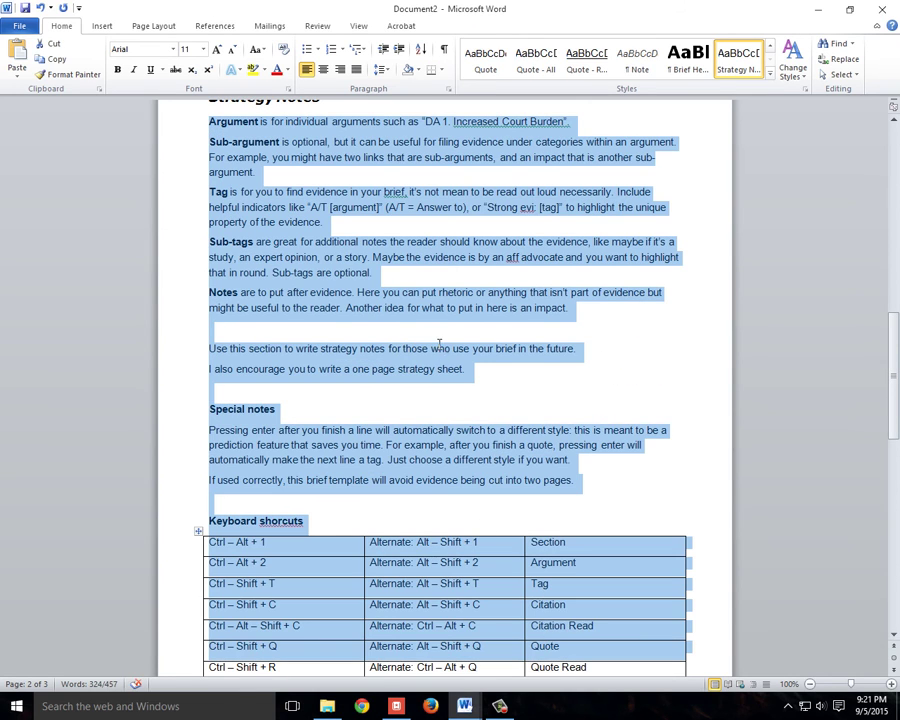
{"action": "left_click", "coordinate": [300, 293]}
{"action": "left_click", "coordinate": [436, 348]}
{"action": "scroll", "coordinate": [436, 350], "scroll_direction": "up", "scroll_amount": 1}
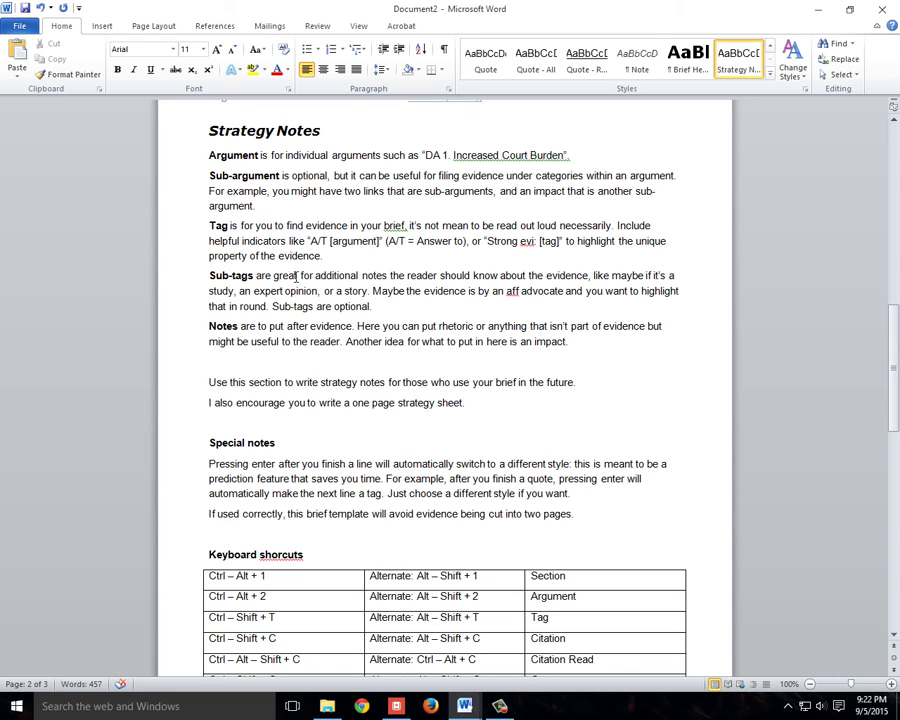
{"action": "scroll", "coordinate": [413, 298], "scroll_direction": "down", "scroll_amount": 7}
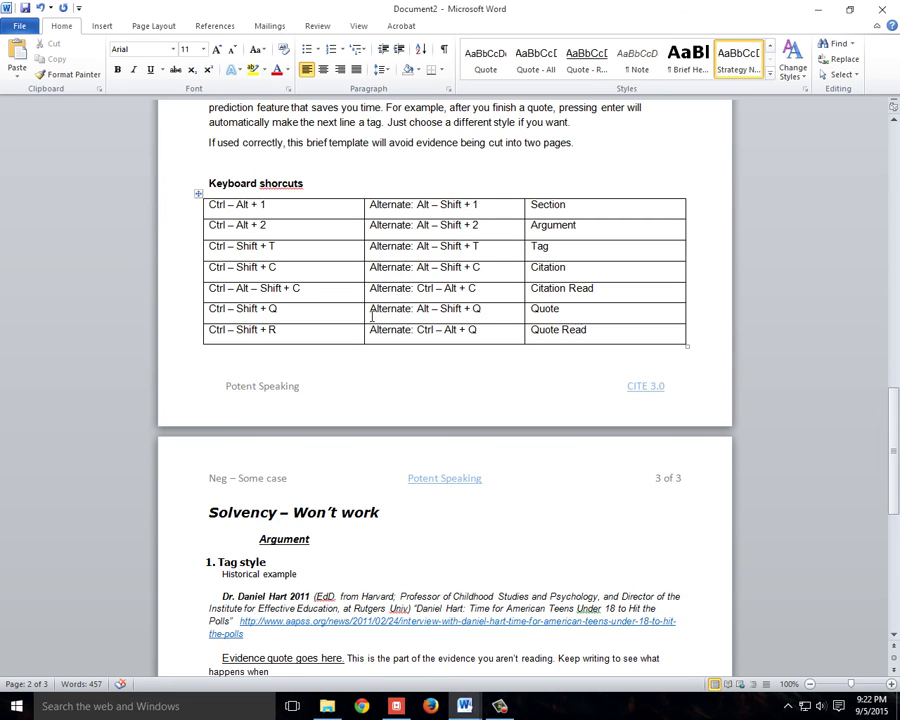
{"action": "scroll", "coordinate": [420, 295], "scroll_direction": "down", "scroll_amount": 5}
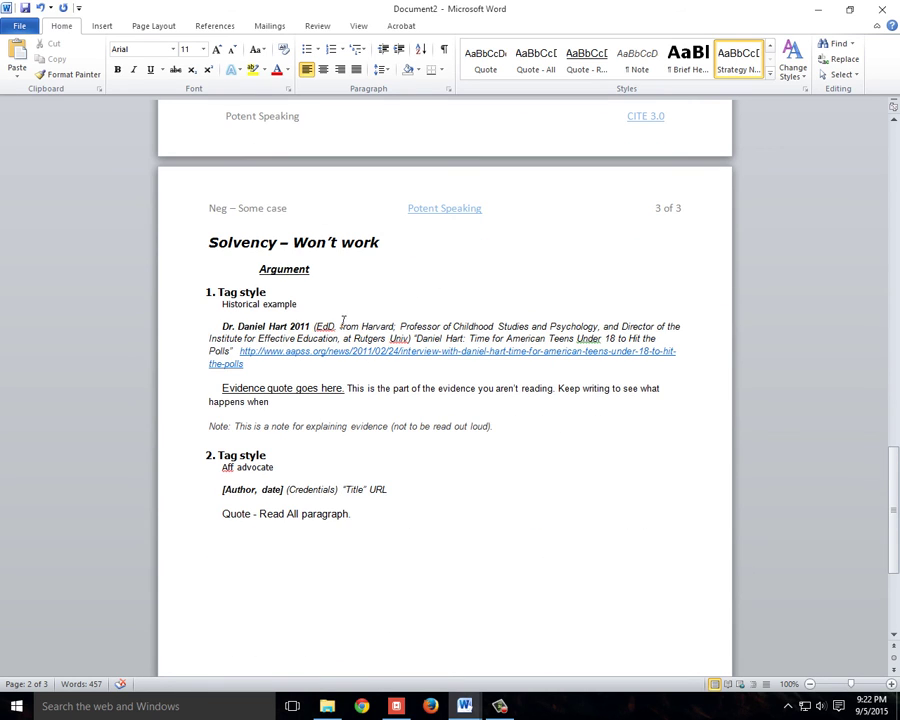
{"action": "left_click", "coordinate": [333, 270]}
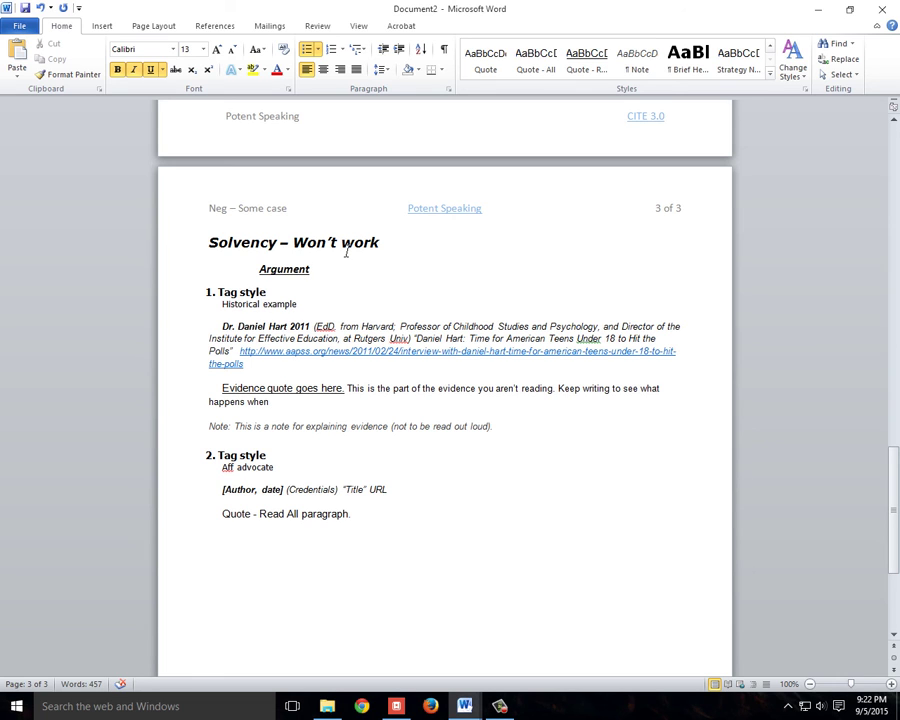
Open the update options for the table of contents on page 1
{"action": "scroll", "coordinate": [346, 252], "scroll_direction": "up", "scroll_amount": 20}
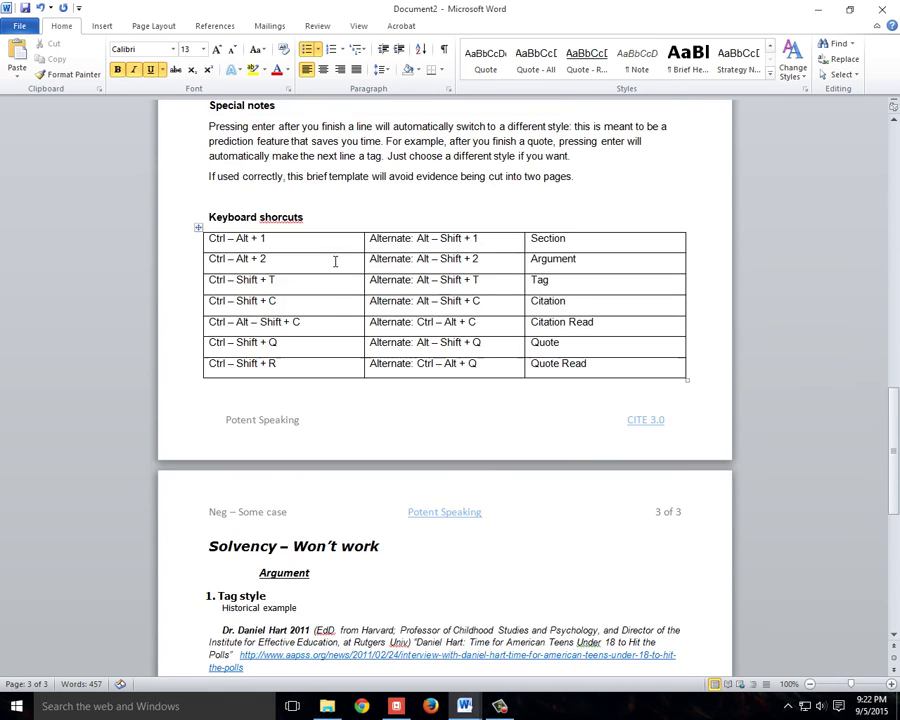
{"action": "scroll", "coordinate": [296, 268], "scroll_direction": "up", "scroll_amount": 8}
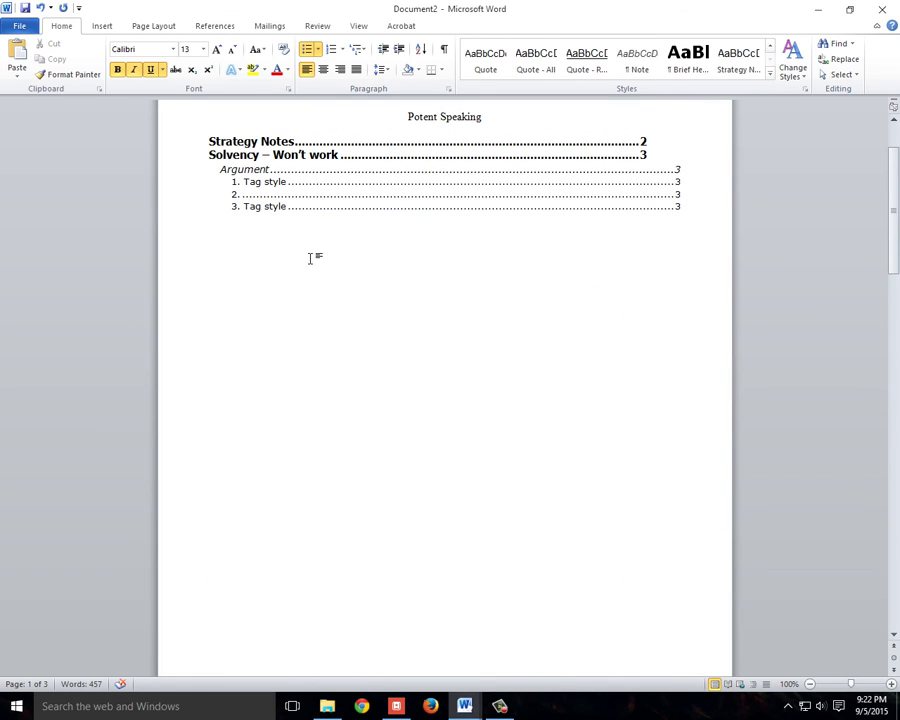
{"action": "scroll", "coordinate": [313, 258], "scroll_direction": "up", "scroll_amount": 3}
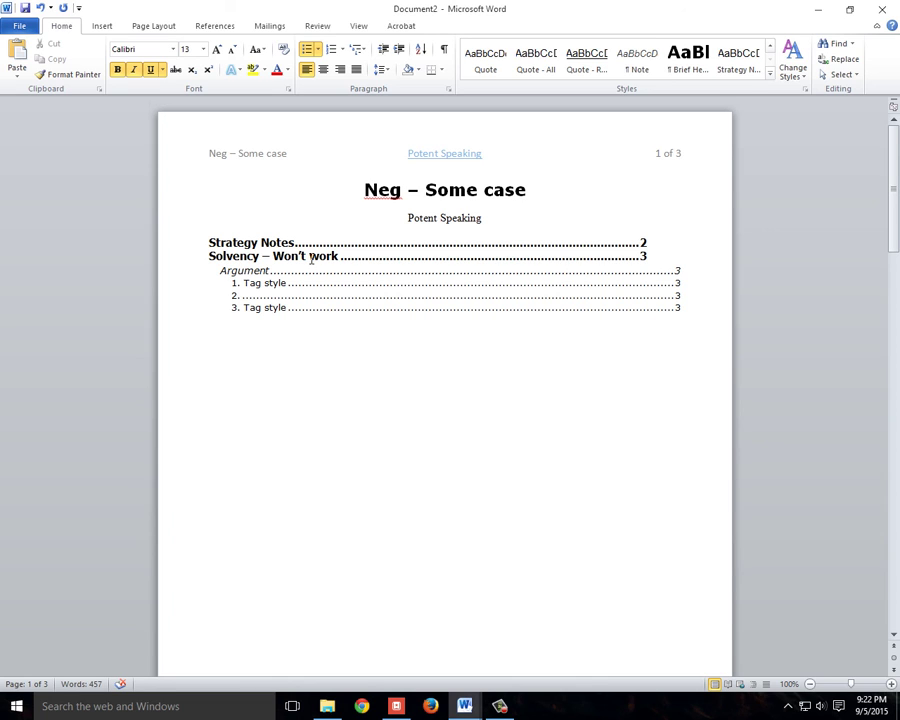
{"action": "right_click", "coordinate": [134, 301]}
{"action": "right_click", "coordinate": [341, 271]}
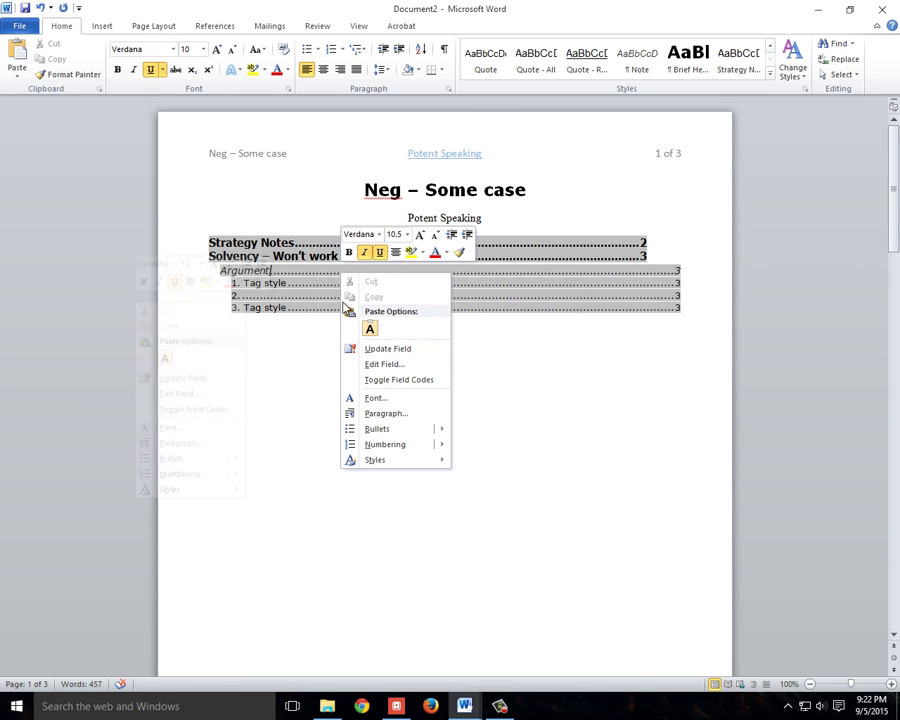
{"action": "left_click", "coordinate": [380, 349]}
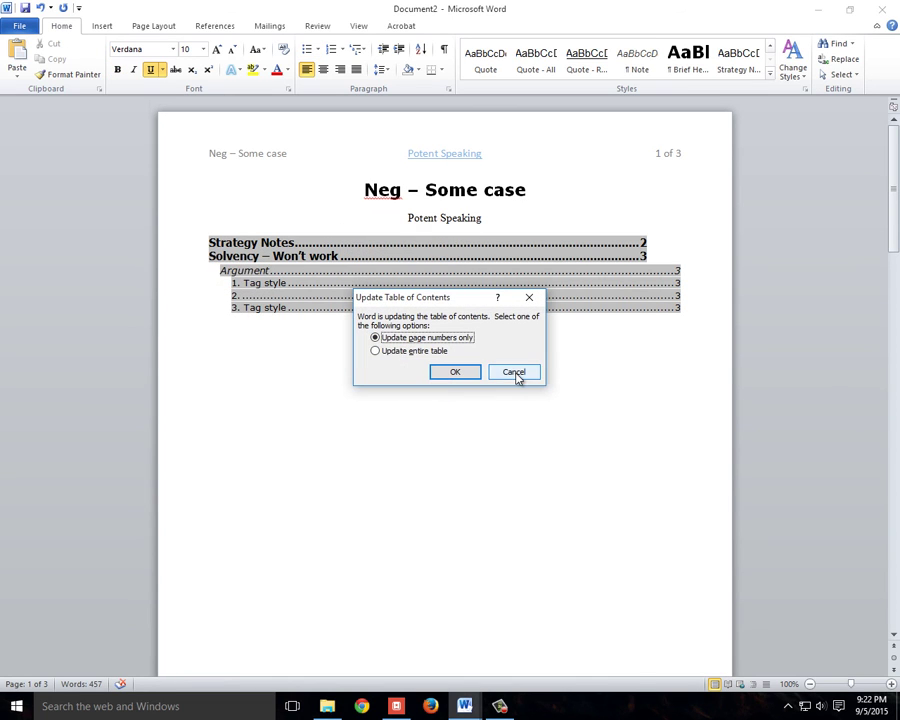